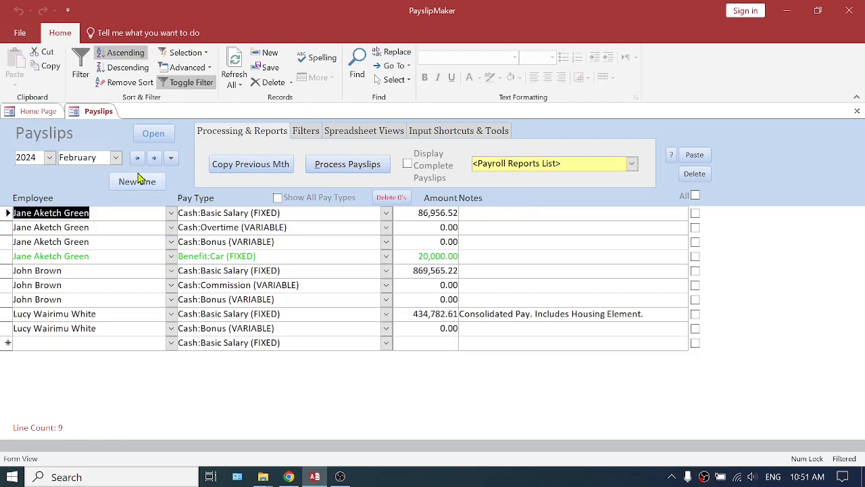
View the Summary - Fixed & Variable payroll report for January 2024 and return to the home page.
left_click(137, 156)
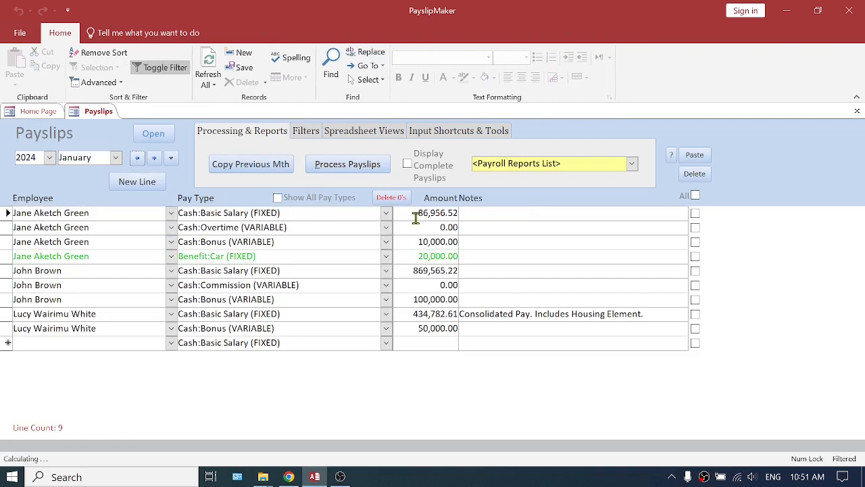
left_click_drag(102, 157, 41, 158)
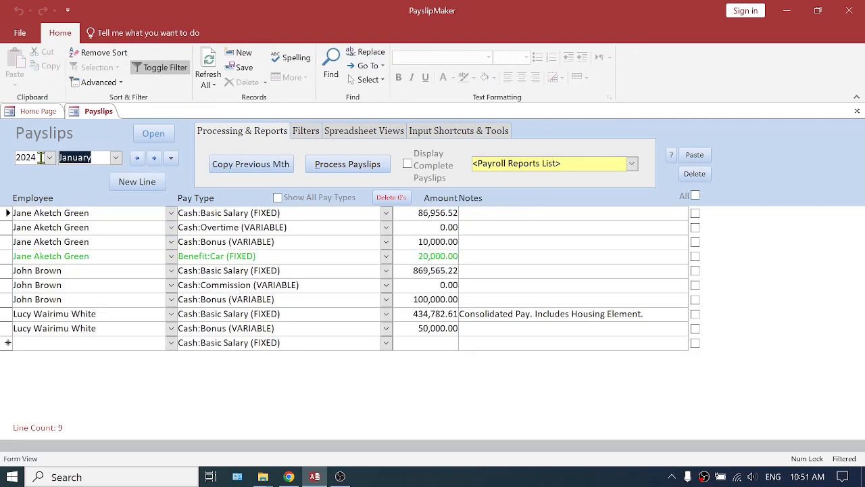
left_click(631, 163)
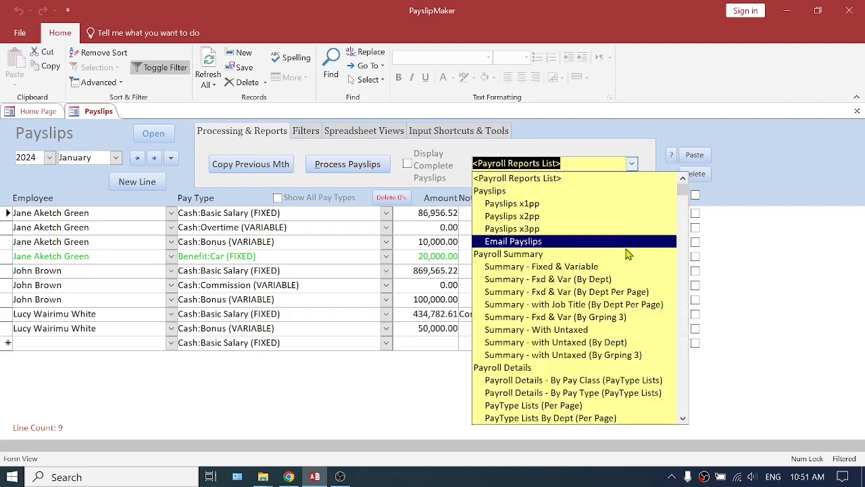
left_click(602, 269)
left_click(537, 175)
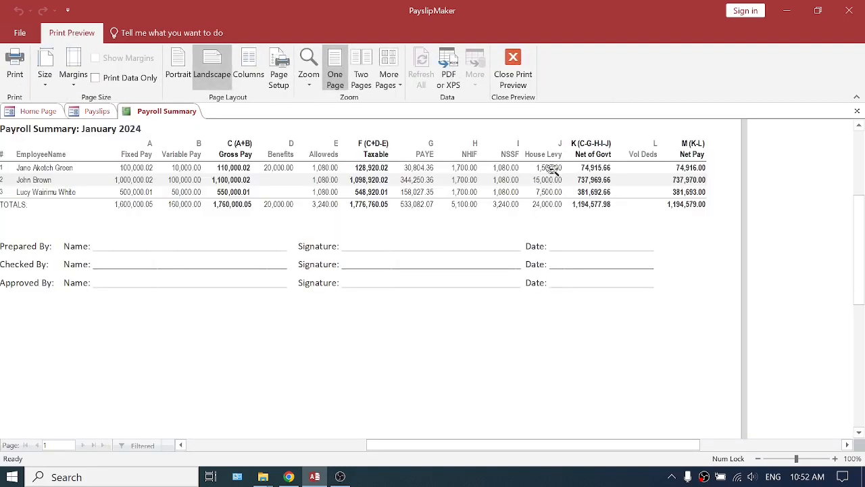
left_click(859, 112)
left_click(858, 112)
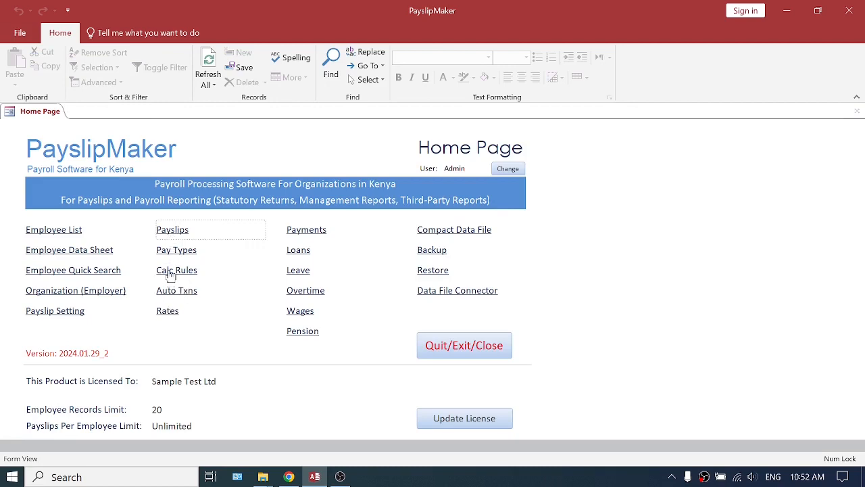
Switch off the Housing Fund rule for all employees in the February 2024 payslip calc rules.
left_click(170, 275)
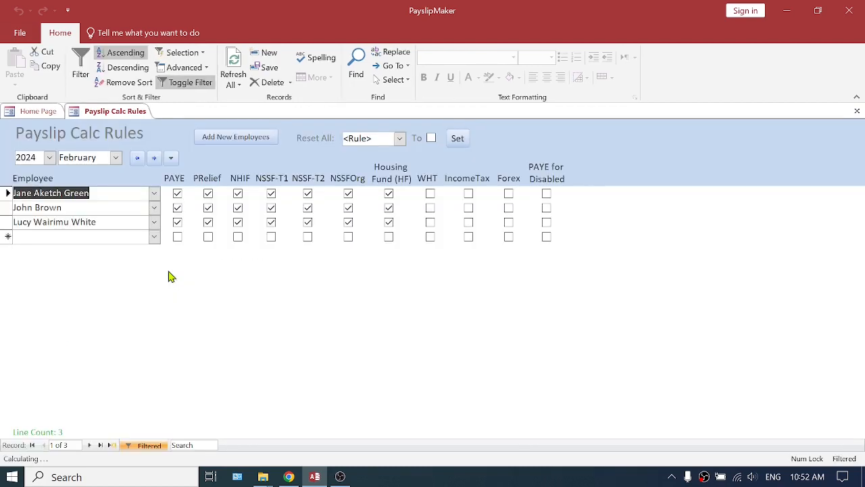
double_click(103, 157)
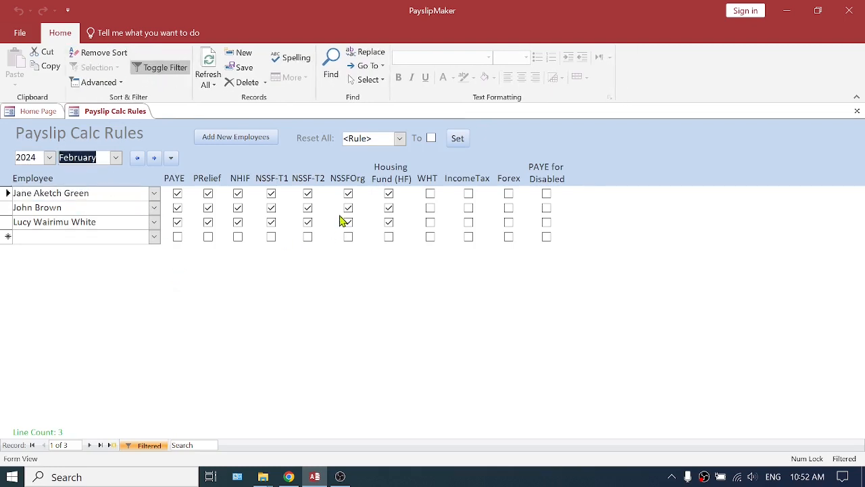
left_click(392, 178)
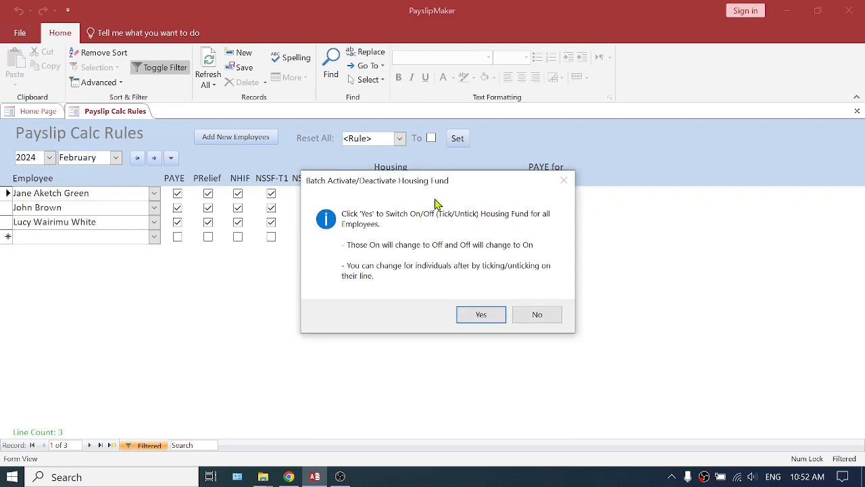
left_click(481, 318)
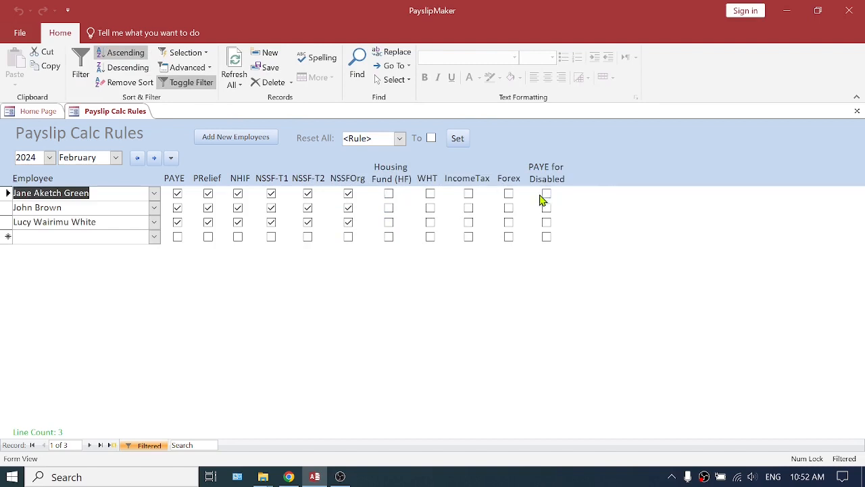
Check the payslip calc rules for March 2024, go back to February and close the rules.
left_click(154, 159)
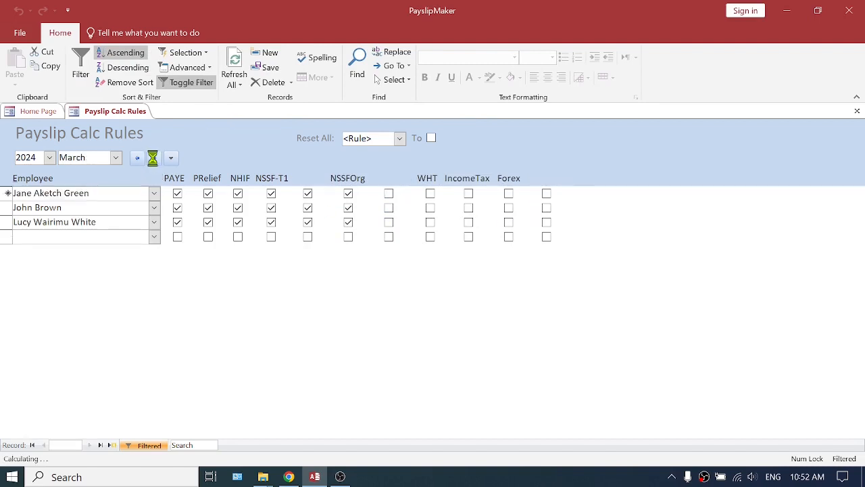
left_click(137, 160)
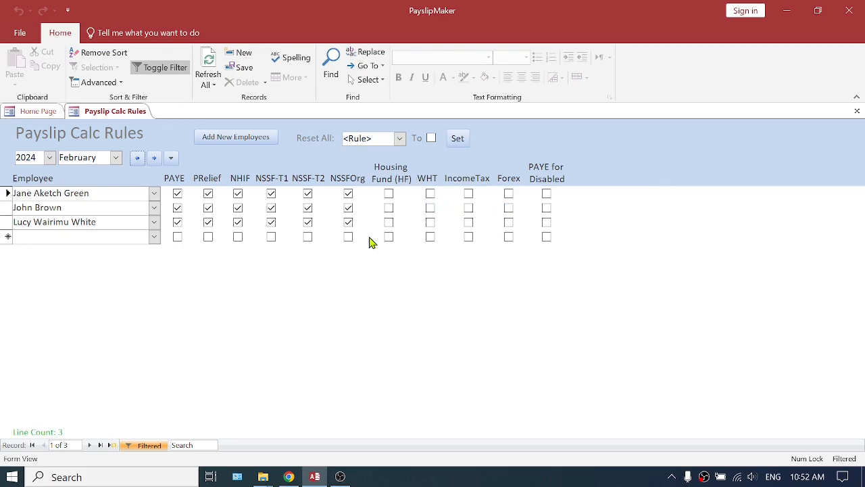
left_click(857, 111)
Open the February 2024 payslips and view their Summary - Fixed & Variable report before reprocessing.
left_click(172, 230)
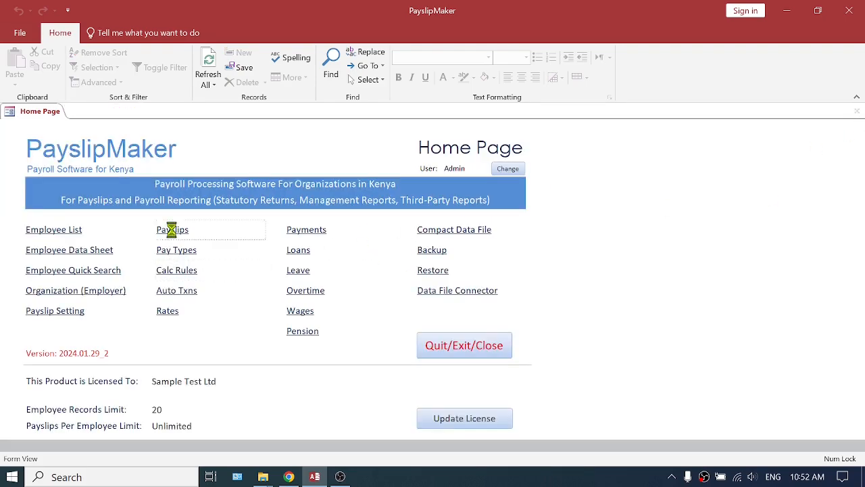
left_click(631, 163)
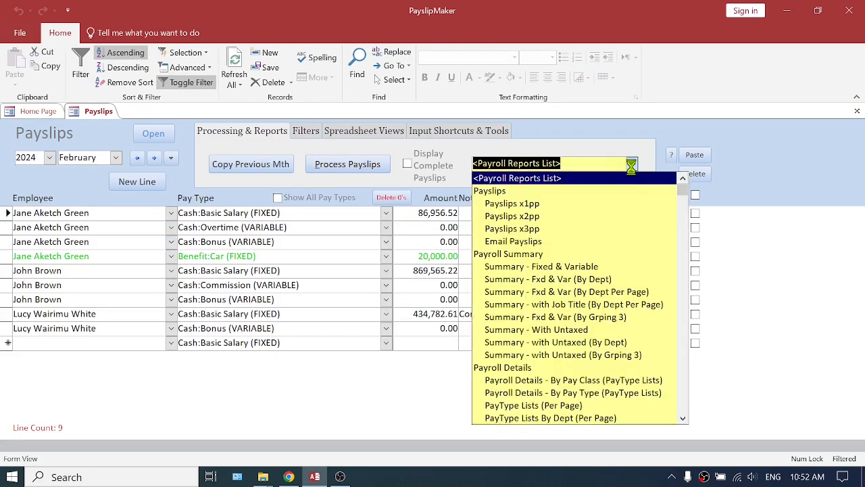
left_click(612, 267)
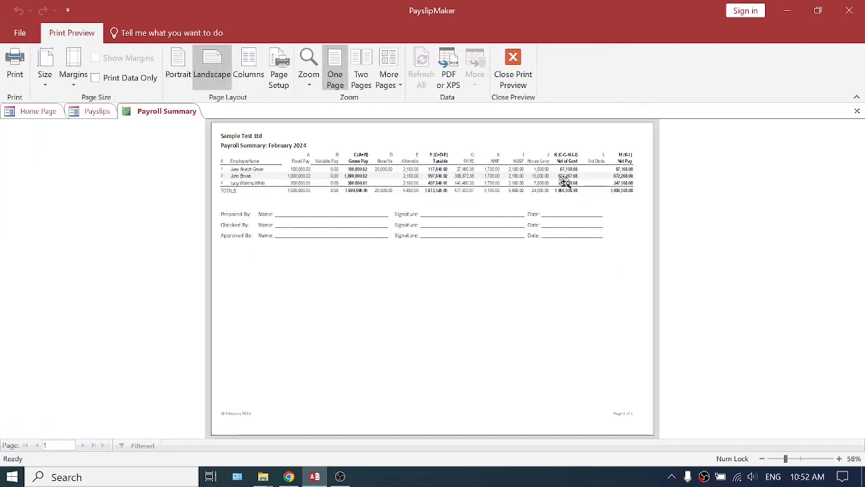
left_click(551, 169)
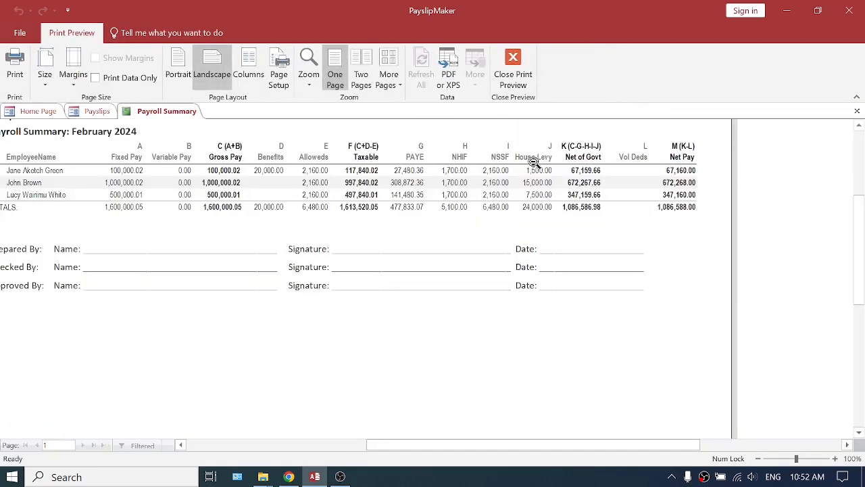
left_click(857, 110)
Process the February 2024 payslips to recompute the payroll with the changed calc rules.
left_click(359, 166)
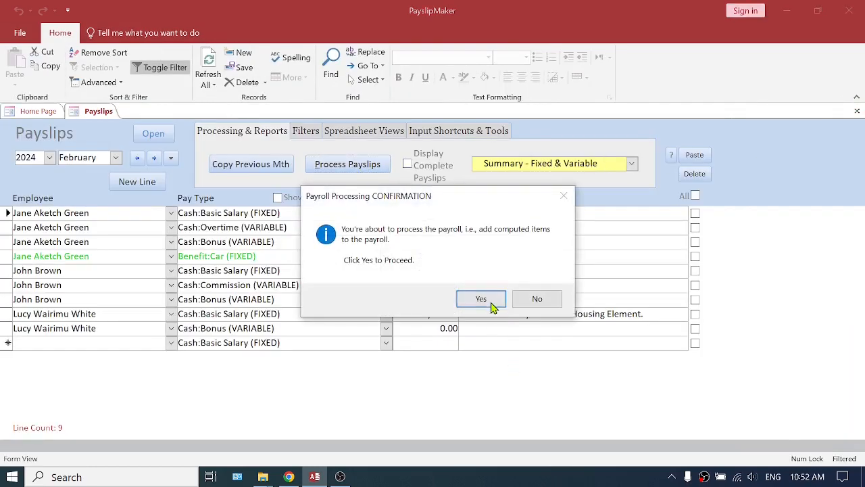
left_click(480, 299)
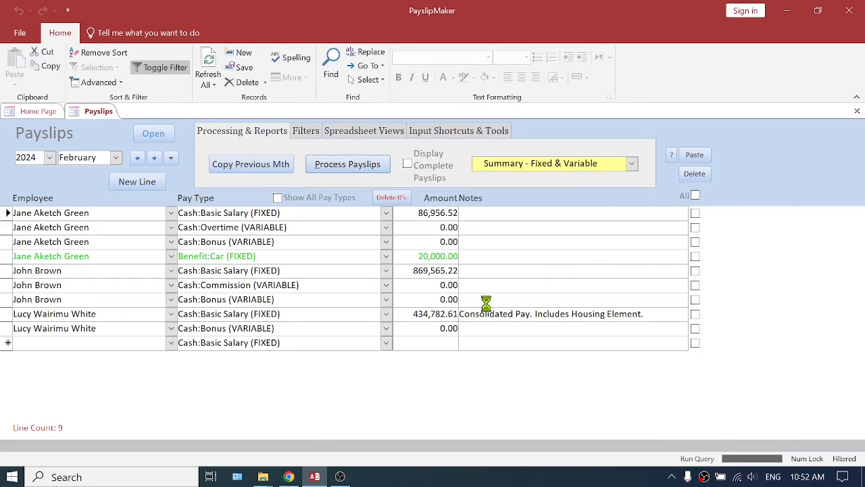
left_click(539, 309)
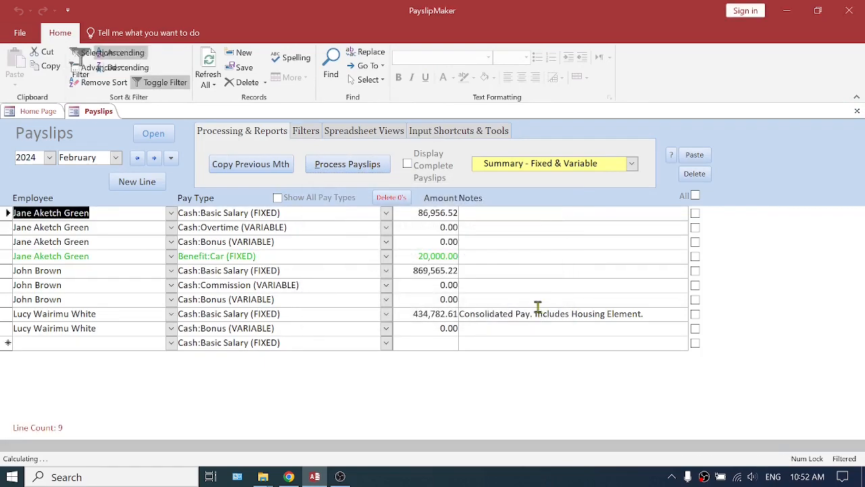
View the Summary - Fixed & Variable report for the reprocessed February 2024 payroll and close it.
left_click(631, 164)
left_click(547, 175)
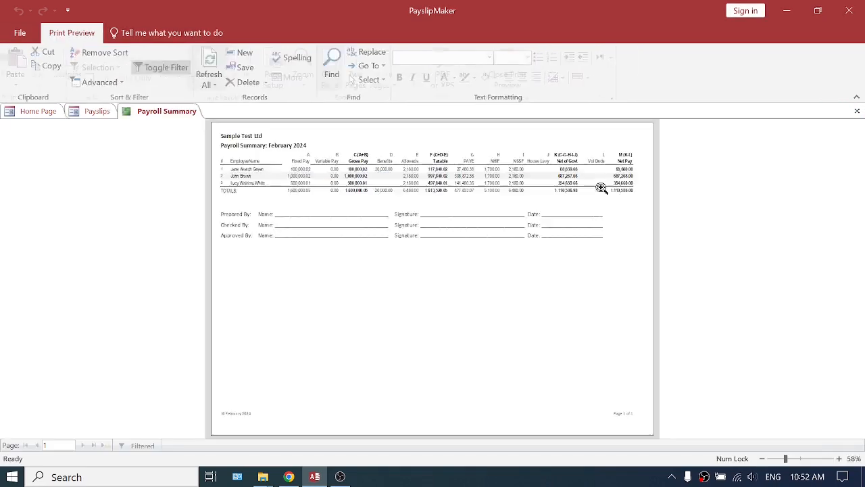
left_click(547, 176)
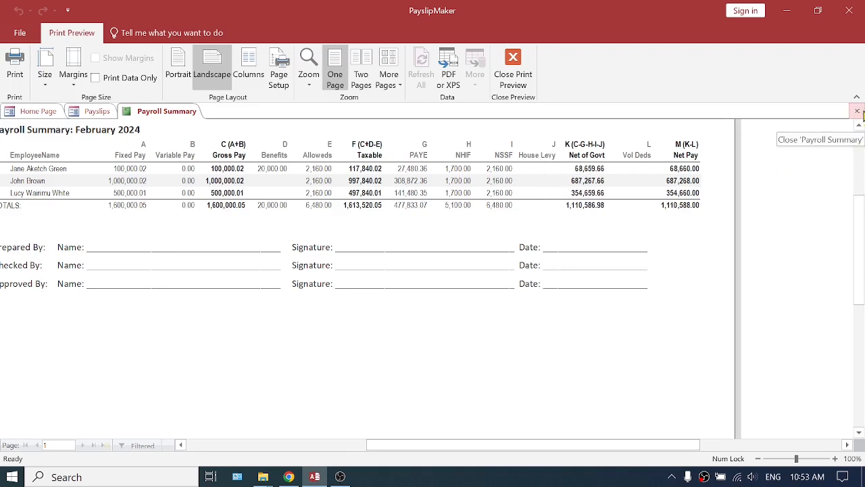
left_click(856, 111)
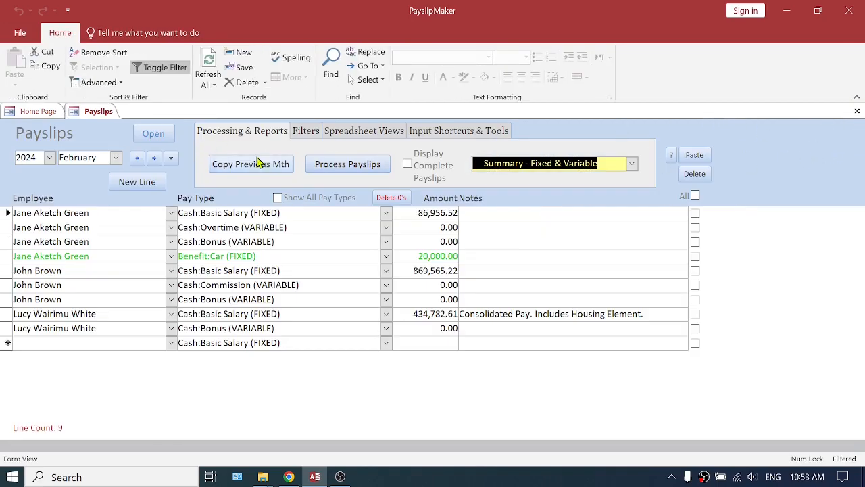
Switch the payslips to January 2024 and open the Selected PayType Lists spreadsheet report.
left_click(137, 161)
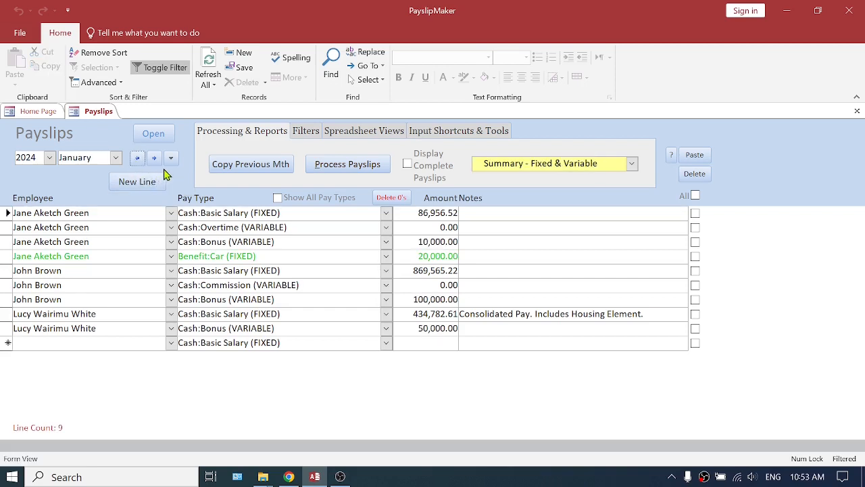
left_click(370, 137)
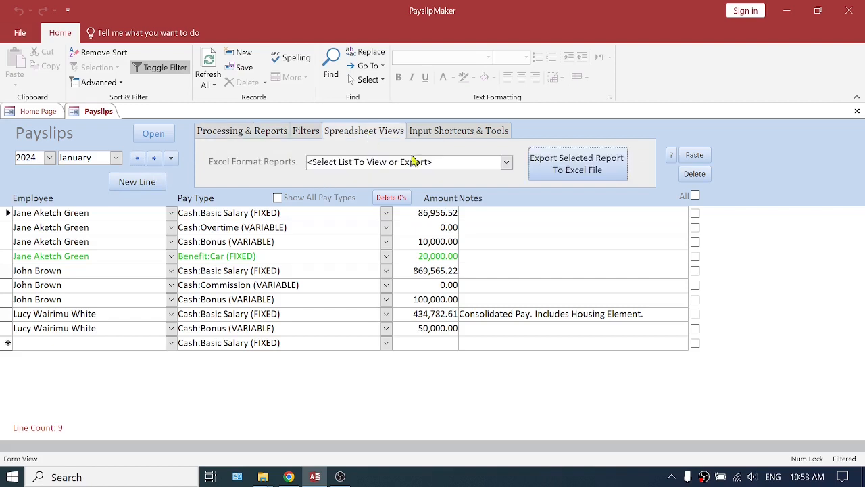
left_click(506, 162)
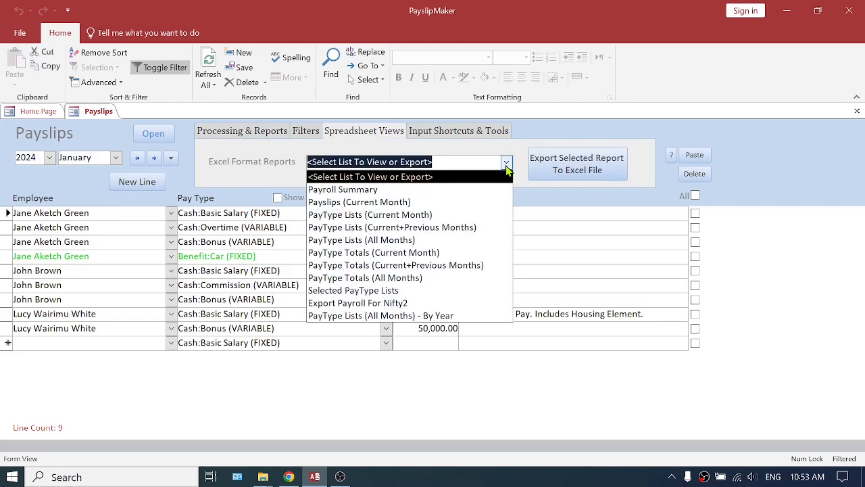
left_click(381, 291)
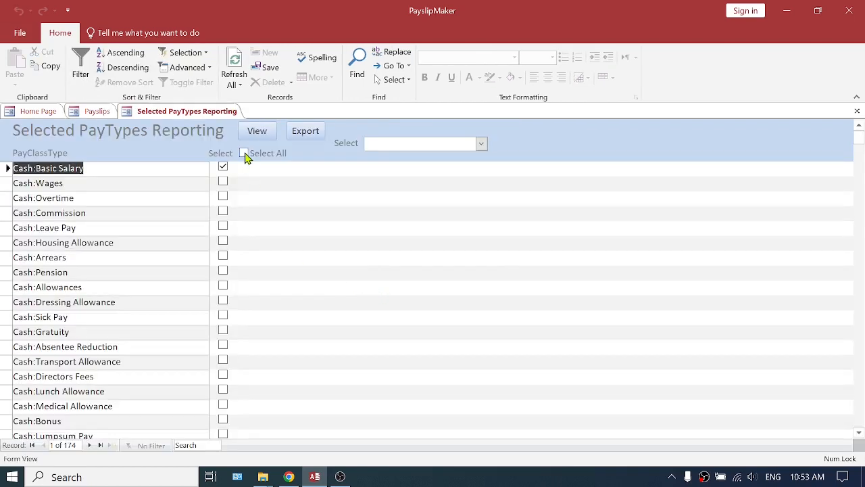
Clear all pay type selections and select only GovDed:Housing Fund (Employee) for the report.
left_click(244, 154)
left_click(244, 154)
scroll(263, 243, "down", 13)
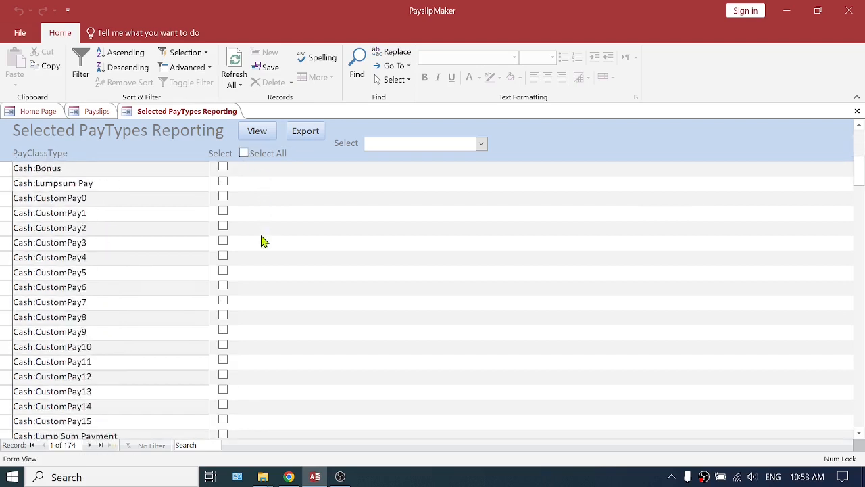
scroll(264, 248, "down", 7)
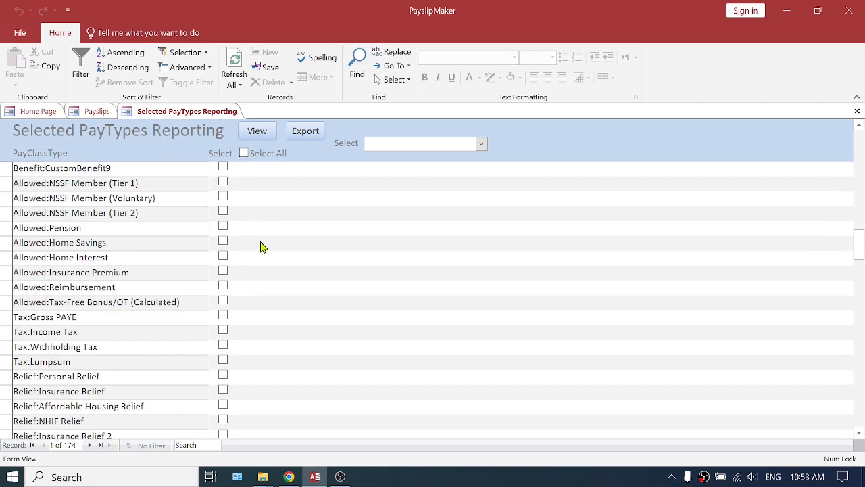
scroll(263, 247, "down", 4)
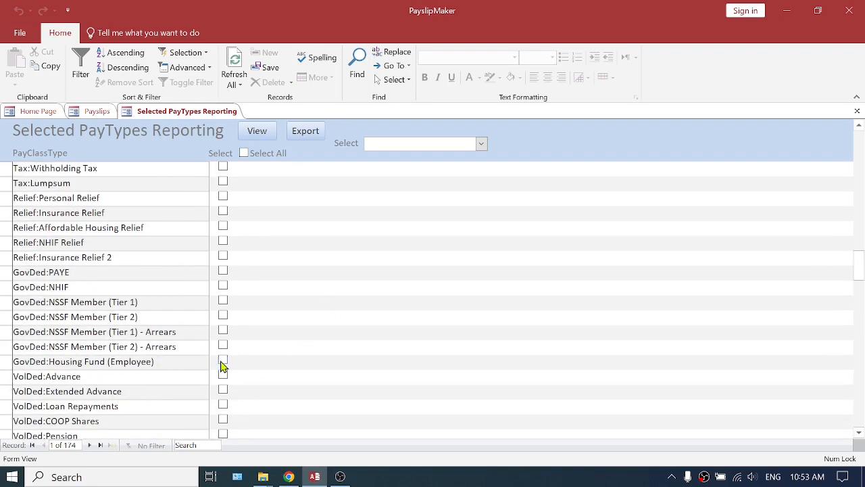
left_click(223, 361)
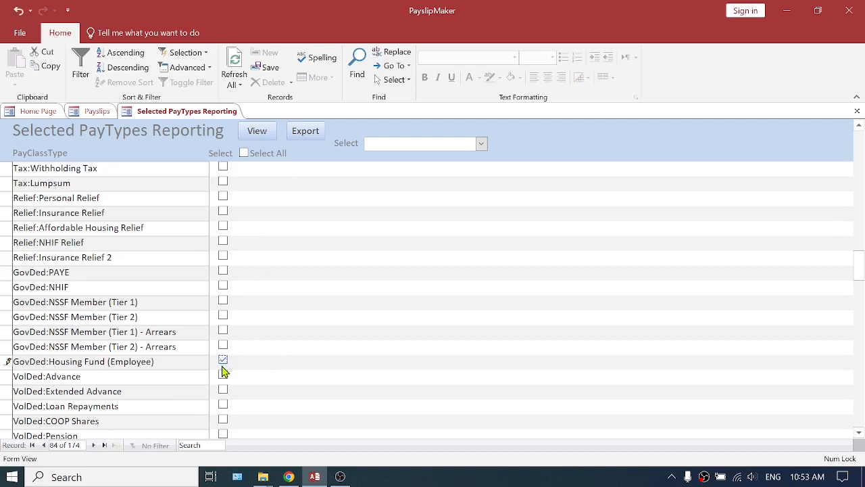
left_click(161, 379)
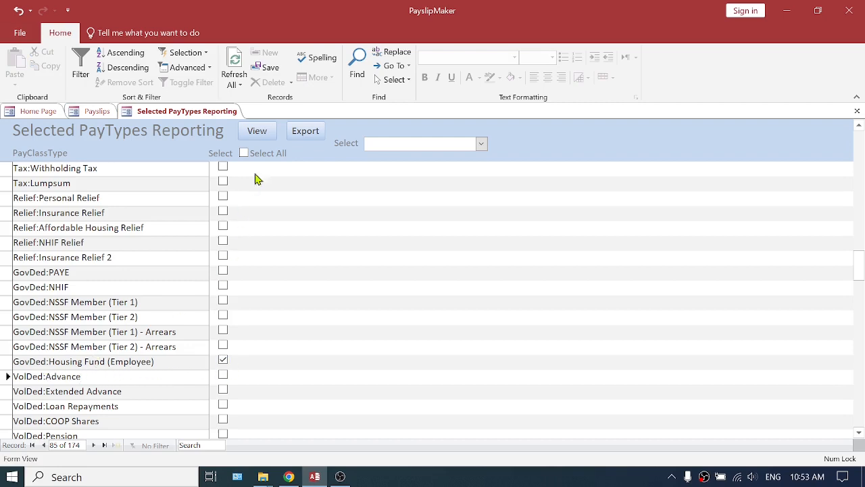
Export the selected pay type report as an Excel Workbook (*.xlsx) with the suggested file name in Documents.
left_click(304, 130)
left_click(376, 140)
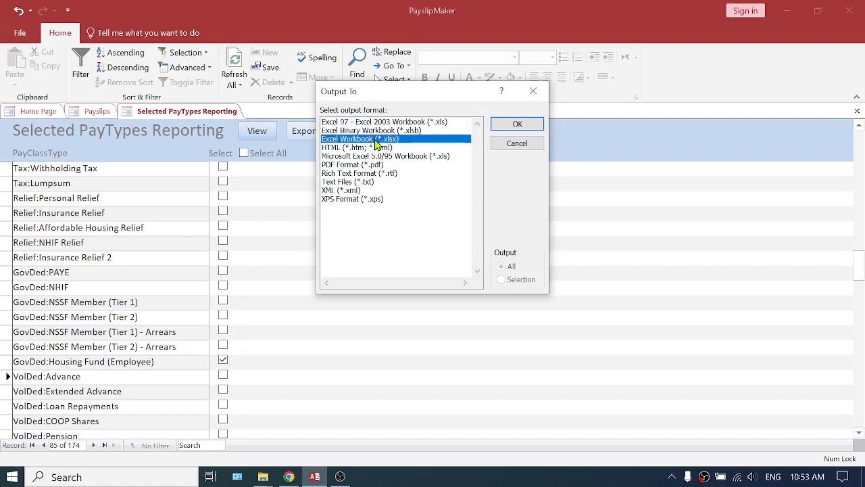
left_click(518, 126)
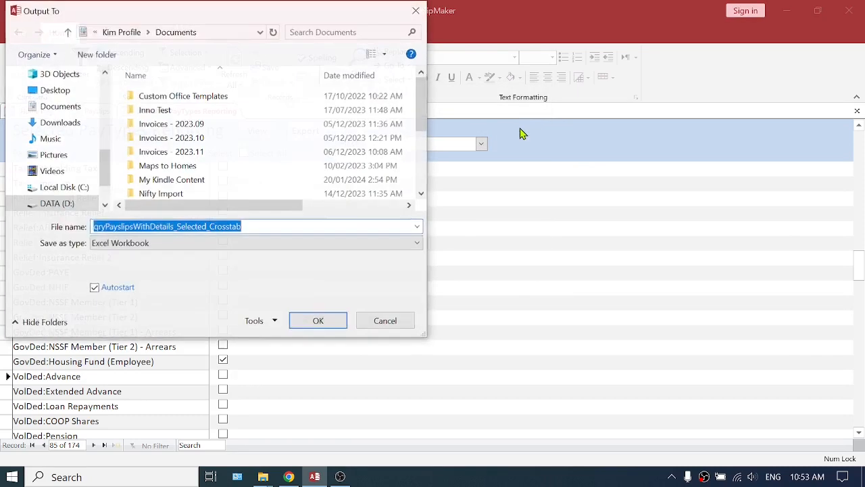
left_click(320, 322)
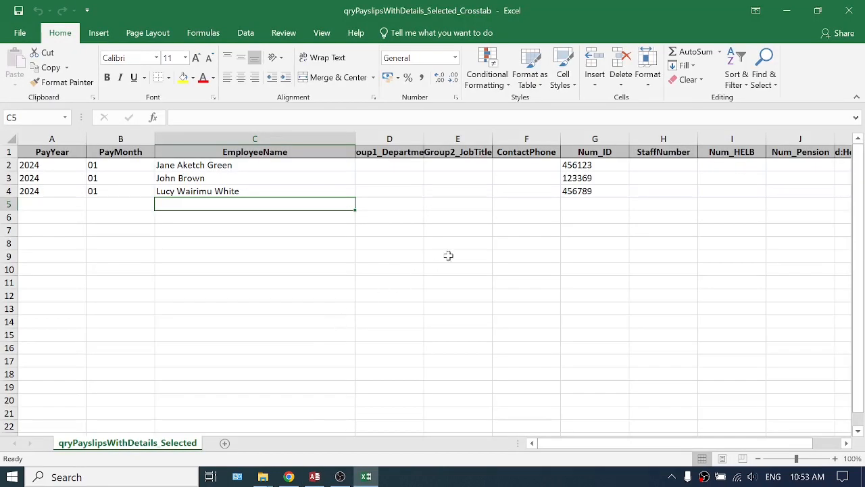
Examine the employees' Housing Fund amounts in column K of the exported workbook.
left_click_drag(595, 446, 698, 444)
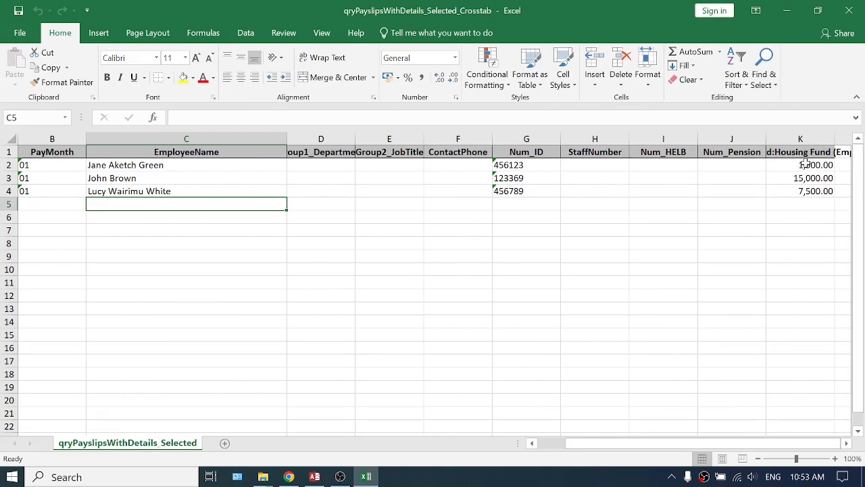
mouse_move(804, 165)
left_mouse_down()
mouse_move(811, 191)
mouse_move(808, 173)
left_mouse_up()
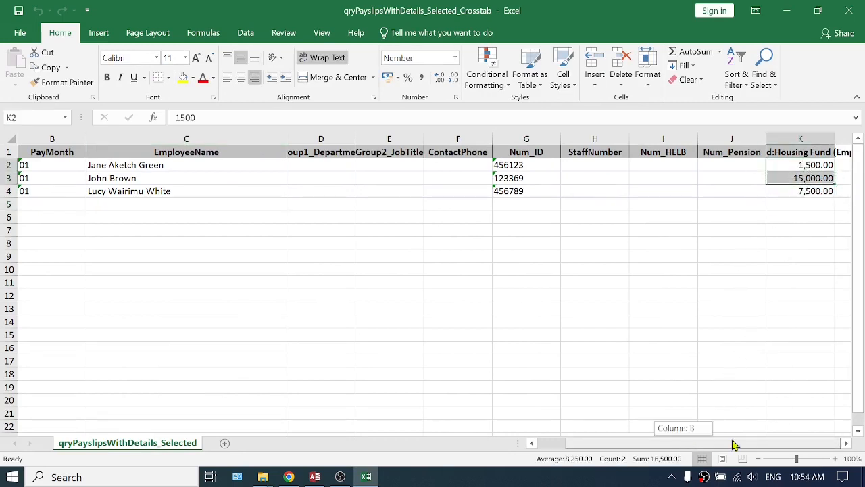
Delete columns D to J and the PayYear and PayMonth columns, keeping only EmployeeName and the Housing Fund (Employee) amounts.
mouse_move(732, 138)
left_mouse_down()
mouse_move(27, 172)
mouse_move(162, 148)
mouse_move(389, 141)
left_mouse_up()
right_click(390, 142)
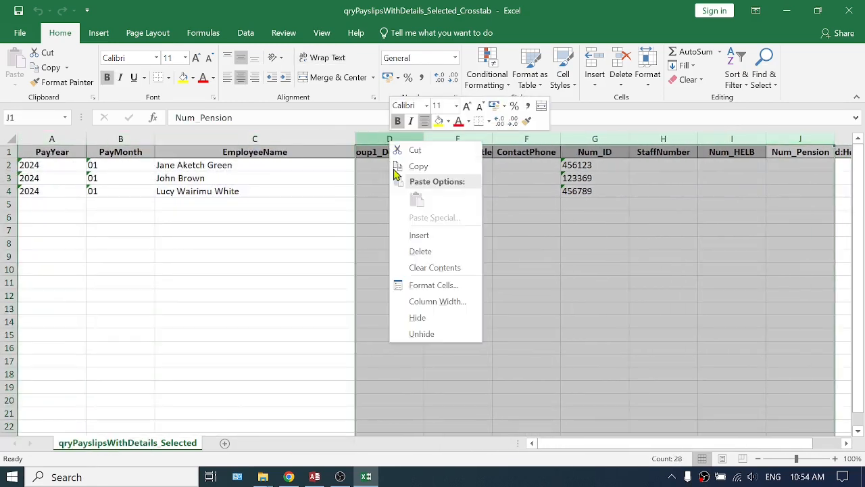
left_click(427, 252)
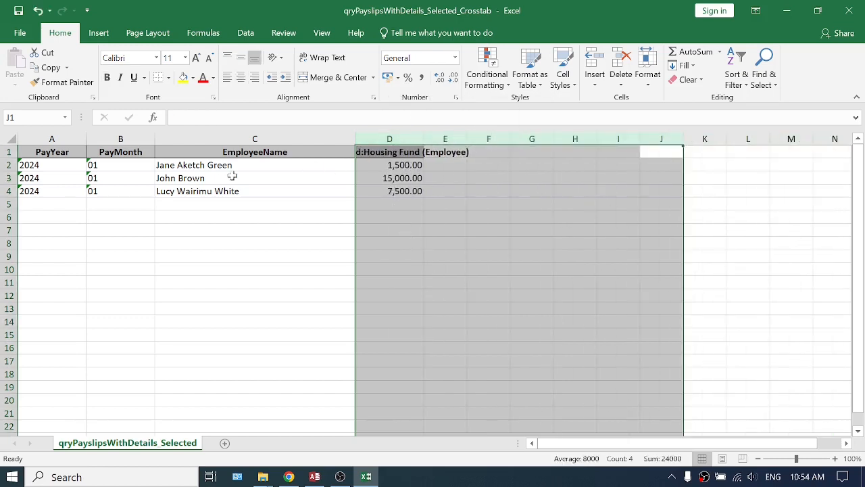
left_click(171, 178)
left_click_drag(113, 140, 62, 141)
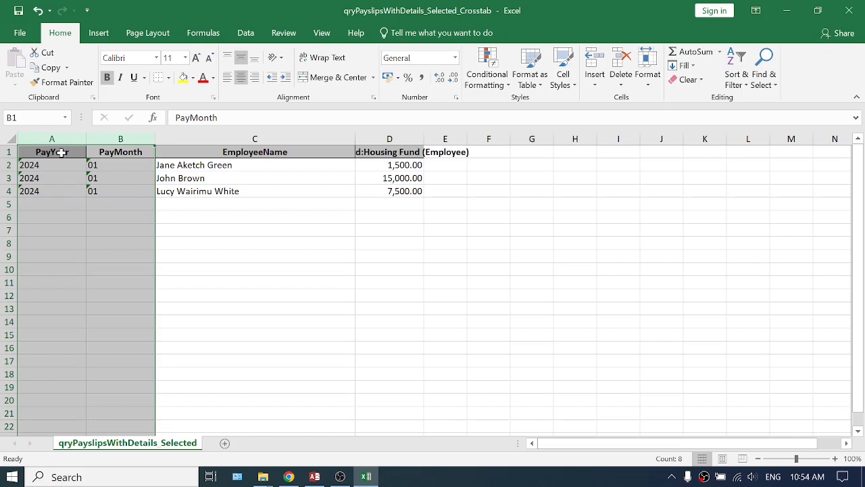
right_click(61, 139)
left_click(110, 248)
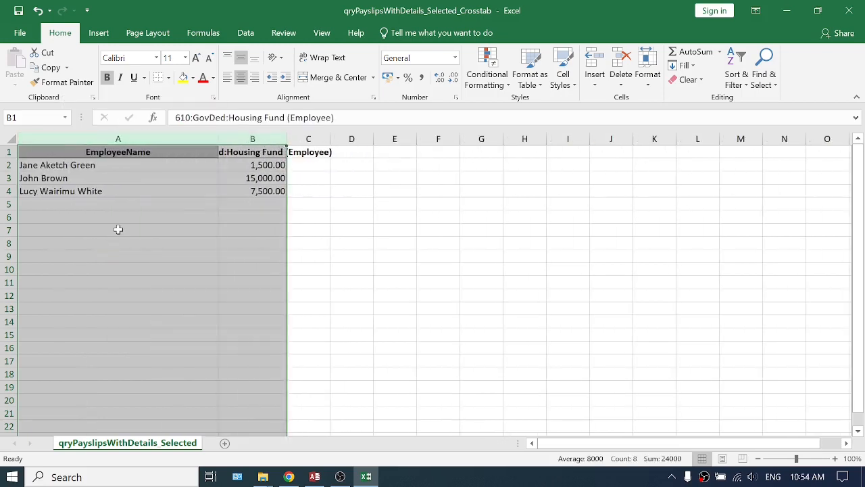
left_click(134, 176)
left_click(238, 152)
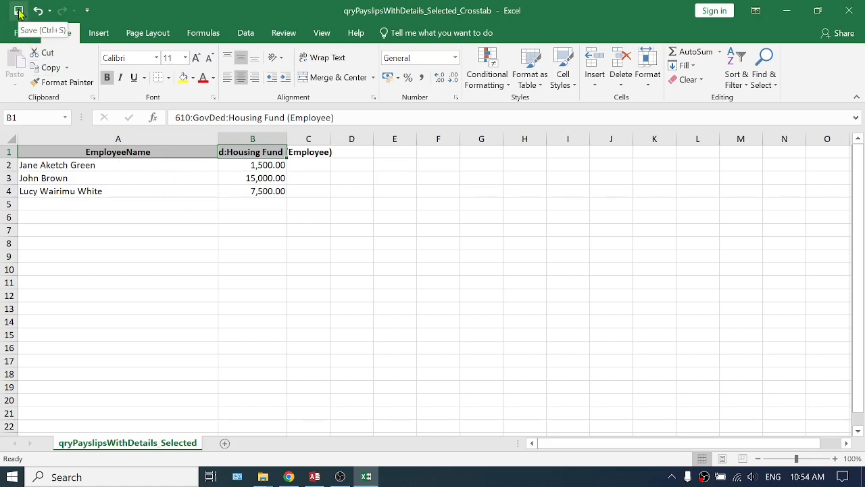
Save the trimmed workbook as a new Excel Workbook named "HF for Jan 2024 To Refund" in Documents.
left_click(21, 37)
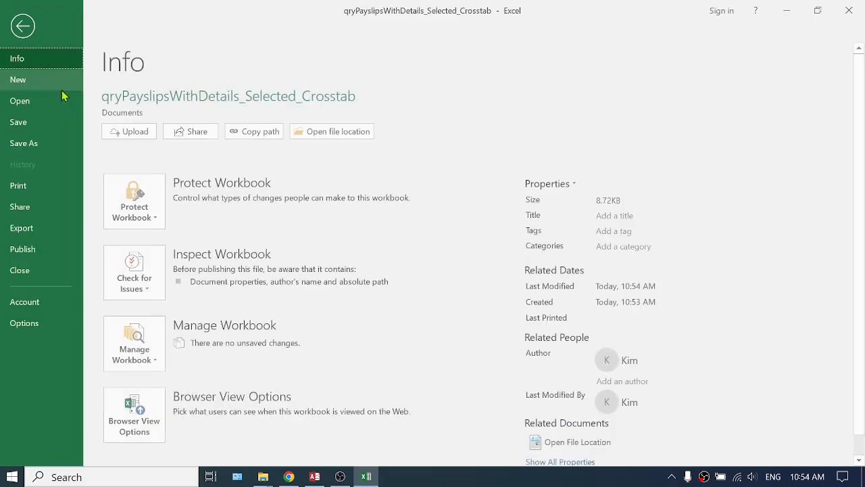
left_click(38, 144)
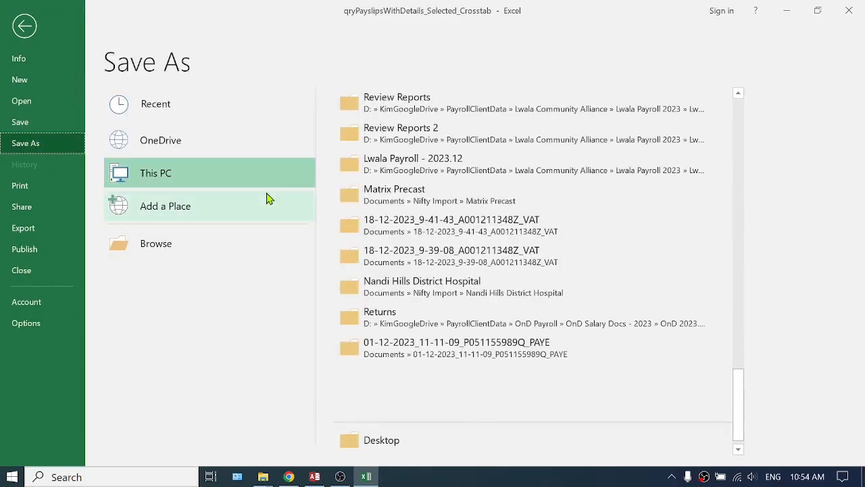
left_click(180, 247)
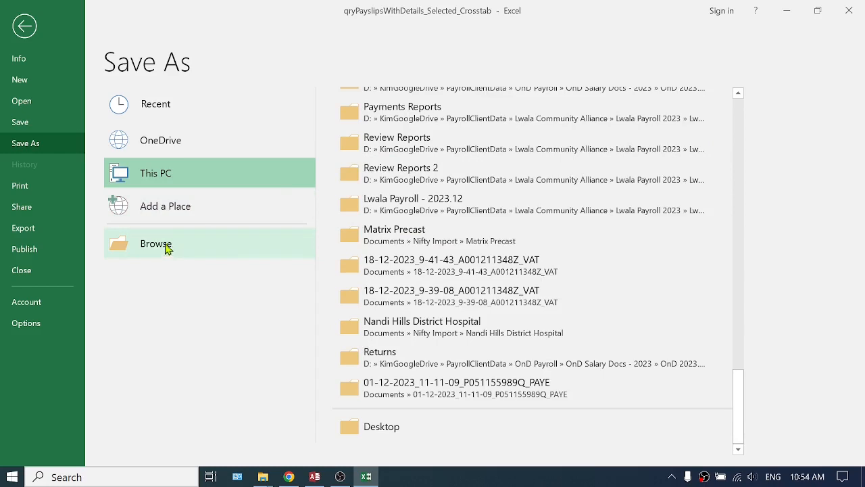
left_click(69, 132)
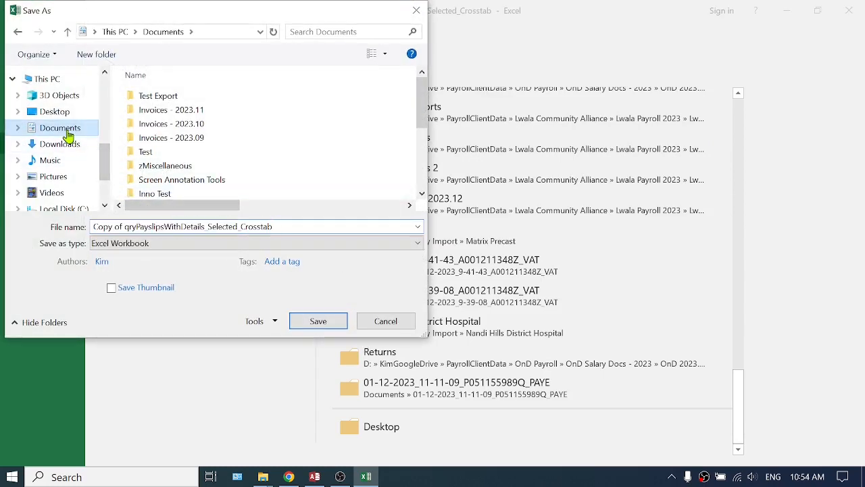
left_click(140, 227)
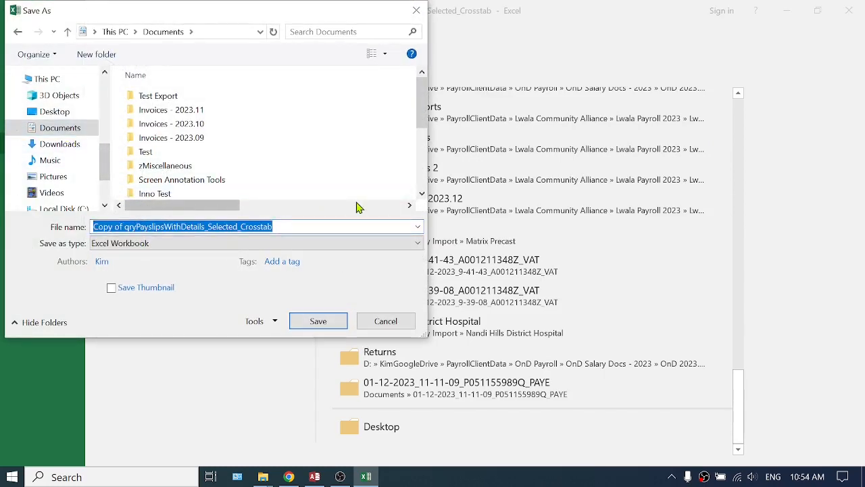
type("Hf")
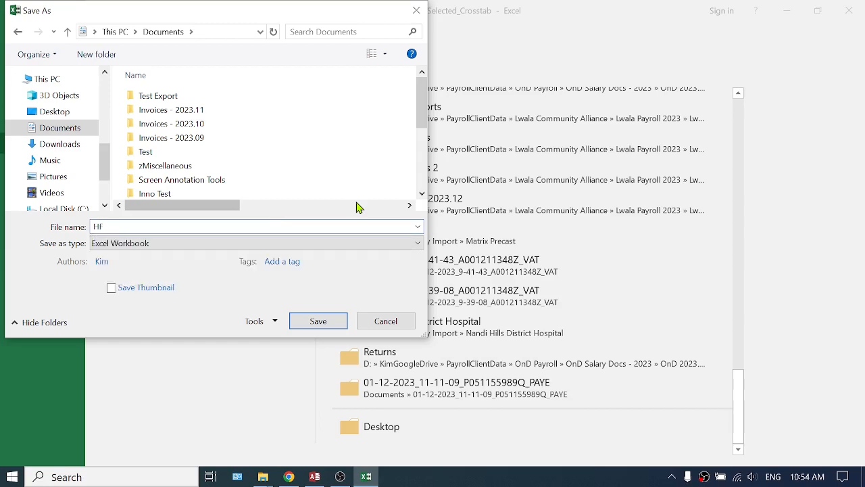
type(" for Jan ")
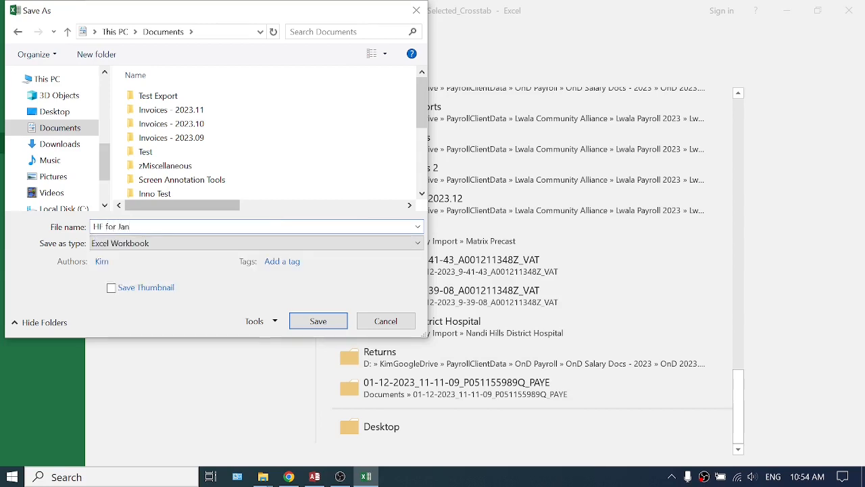
type("2024 To Refund")
key("Return")
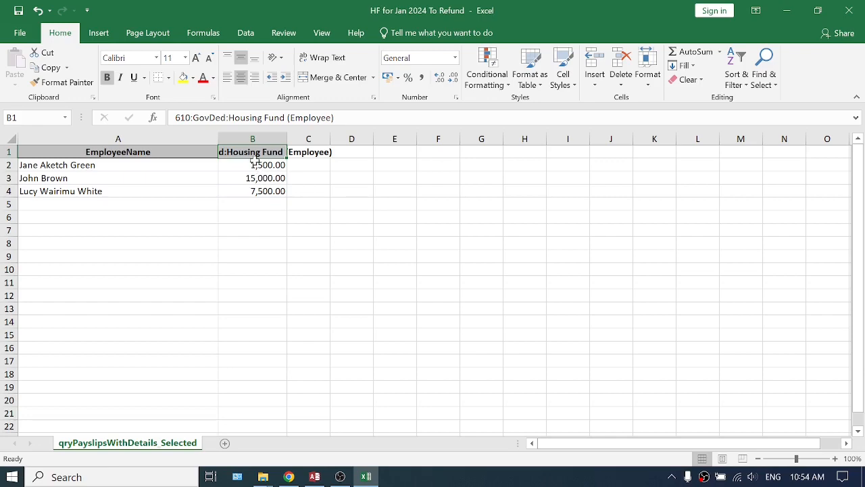
Switch to PayslipMaker, close the payslips, and review the Untaxed Cash Pay and Reimbursement entries in the Untaxed pay class of Pay Types.
left_click(315, 477)
left_click(857, 111)
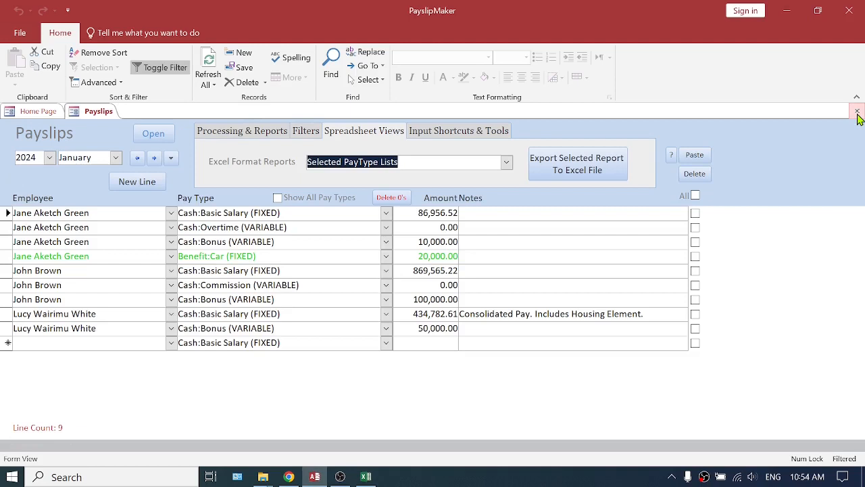
left_click(857, 111)
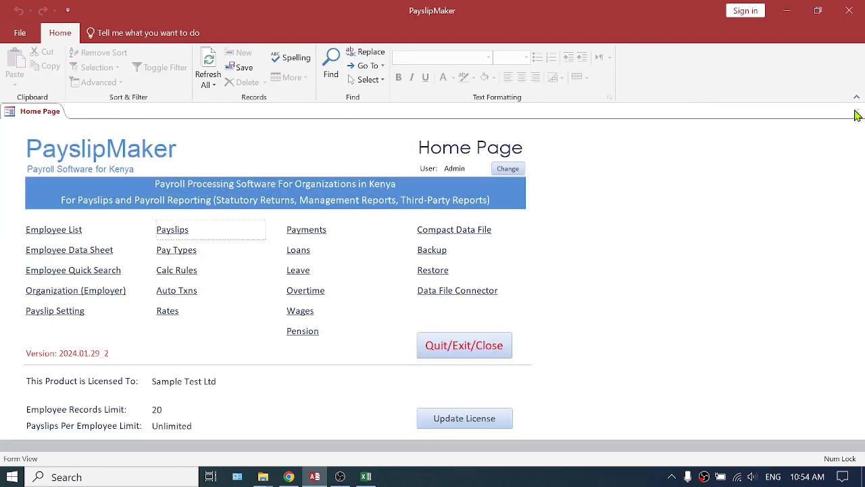
left_click(177, 255)
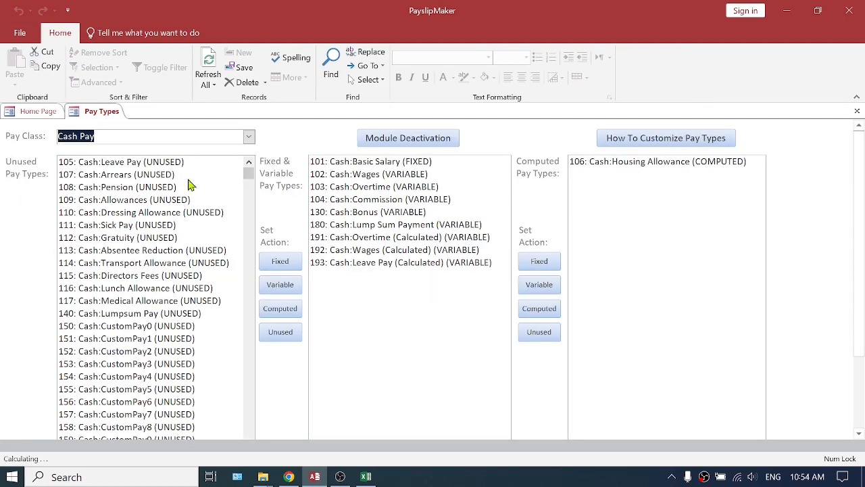
left_click(248, 137)
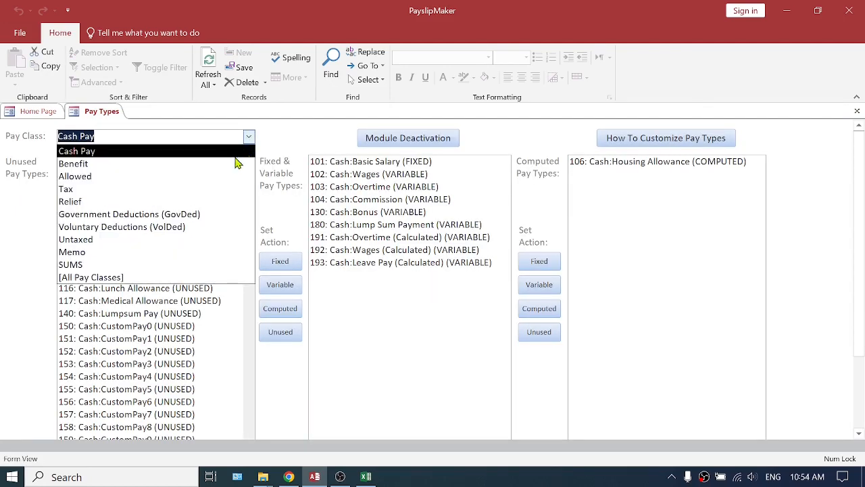
left_click(91, 240)
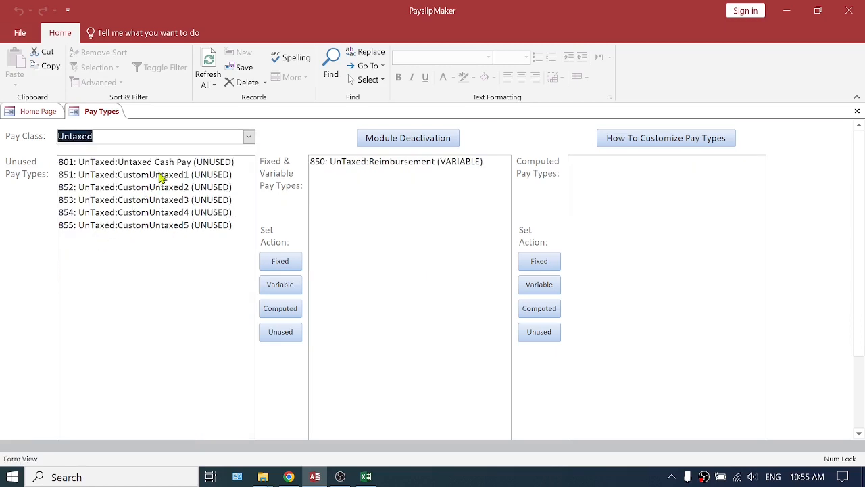
left_click(399, 166)
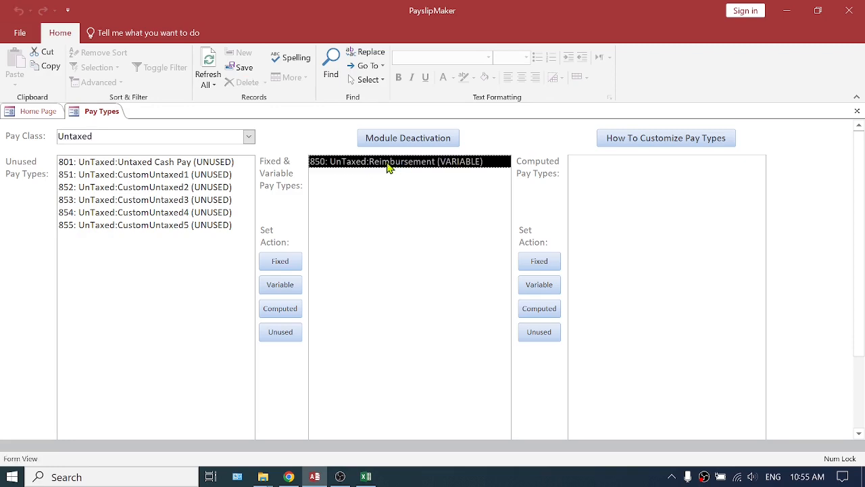
left_click(143, 164)
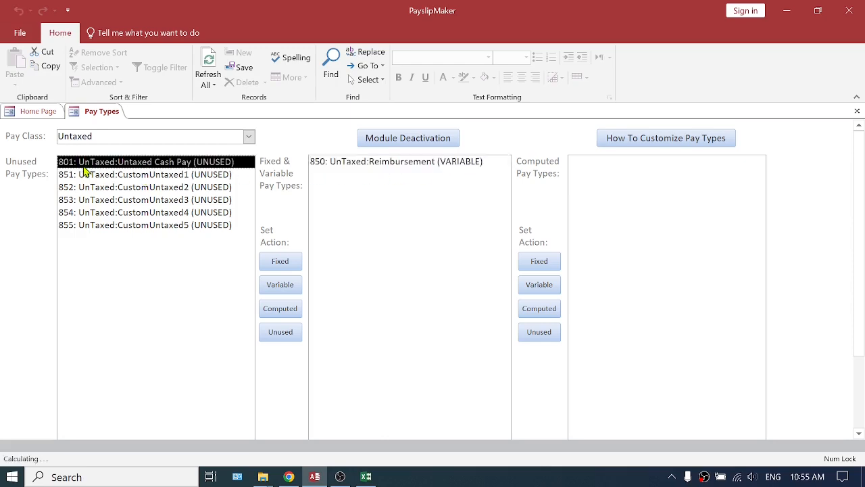
left_click(398, 164)
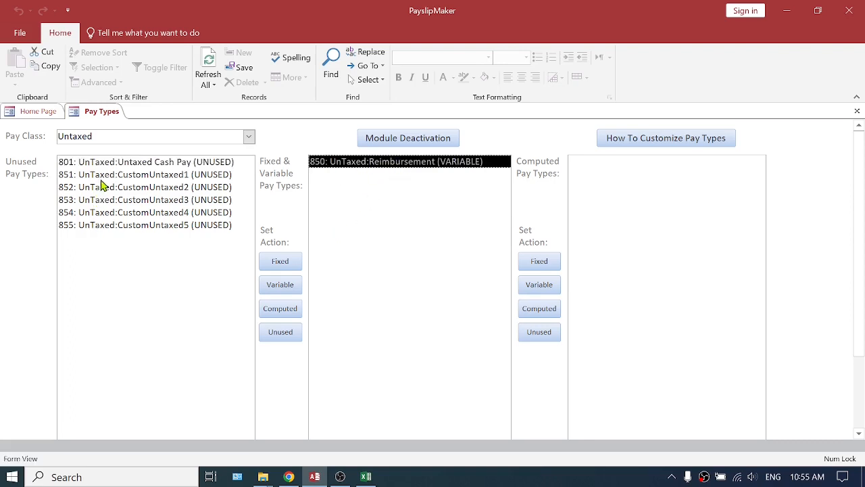
Try setting the UnTaxed:Untaxed Cash Pay type to Variable, return it to Unused, and close the pay types.
left_click(144, 167)
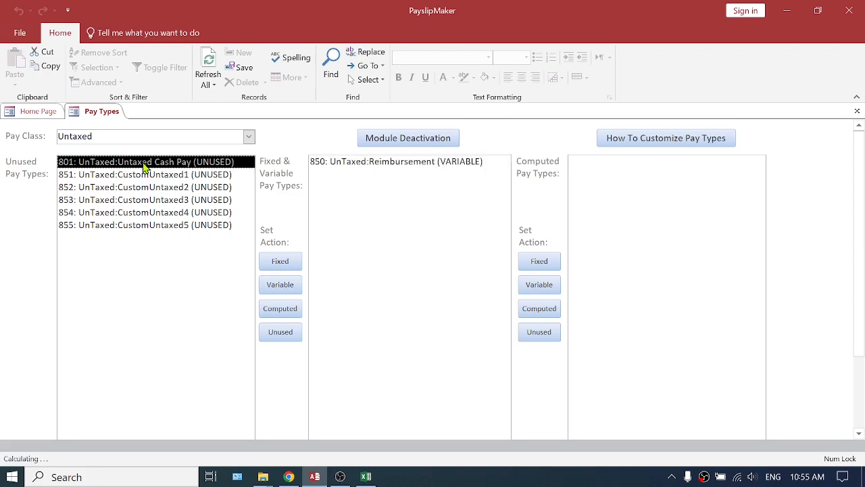
left_click(280, 287)
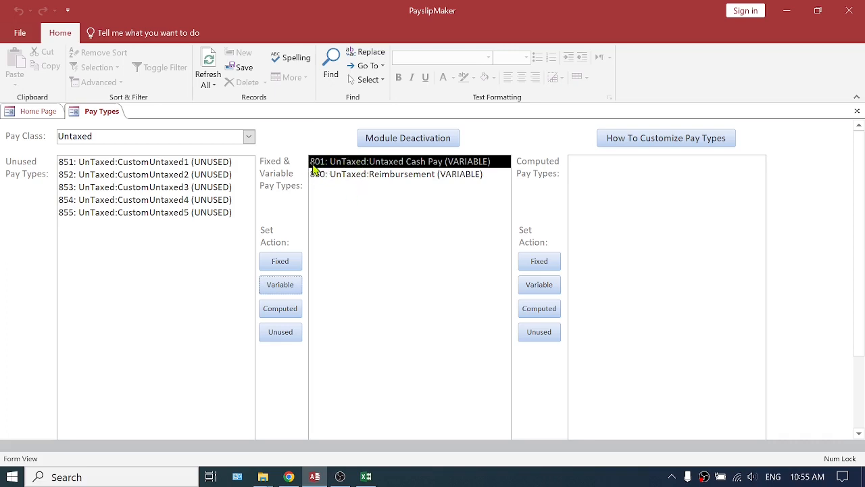
left_click(296, 332)
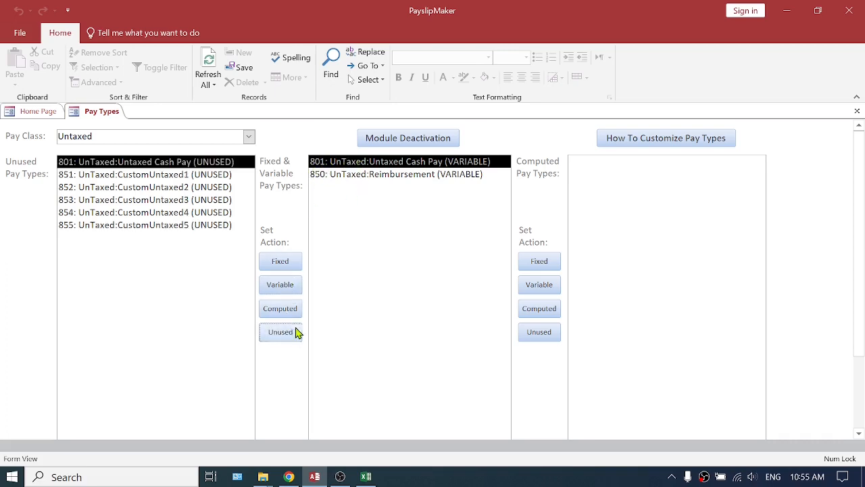
left_click(348, 164)
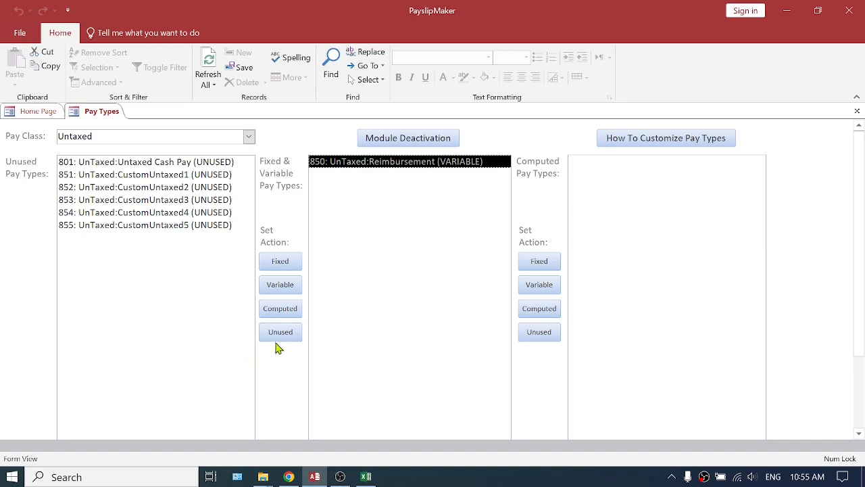
left_click(135, 162)
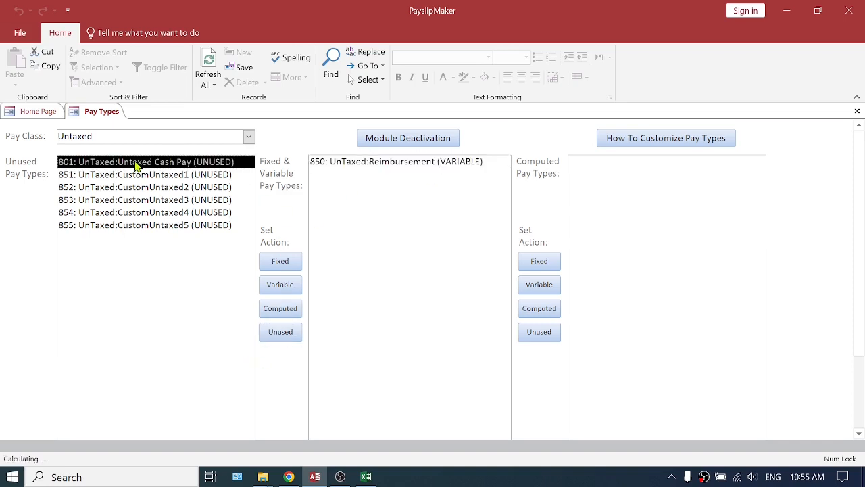
left_click(405, 167)
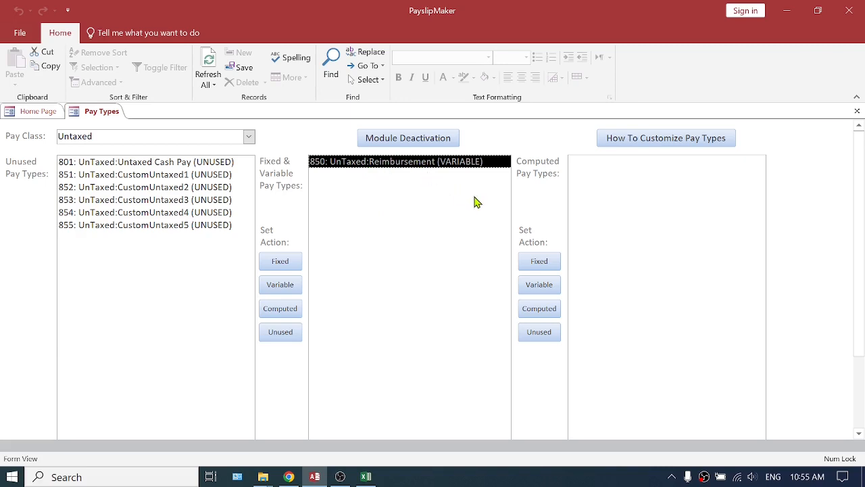
left_click(856, 112)
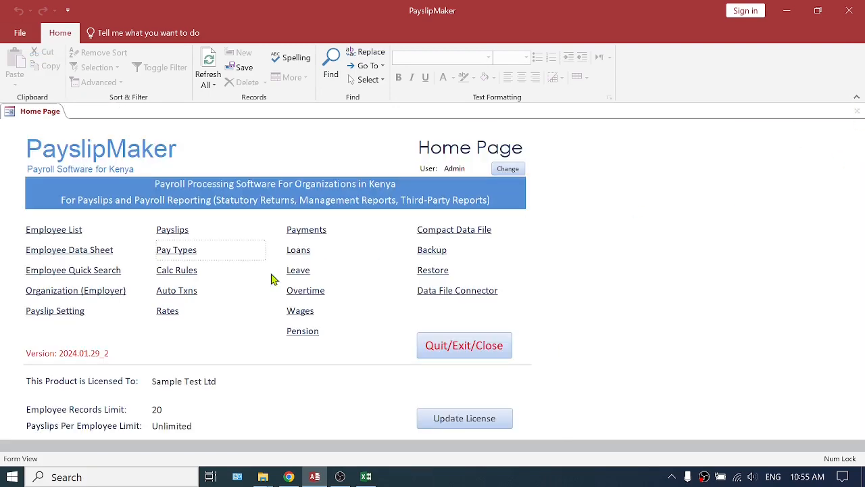
Open the February 2024 payslips and start the Import From Excel input tool.
left_click(171, 232)
left_click(482, 130)
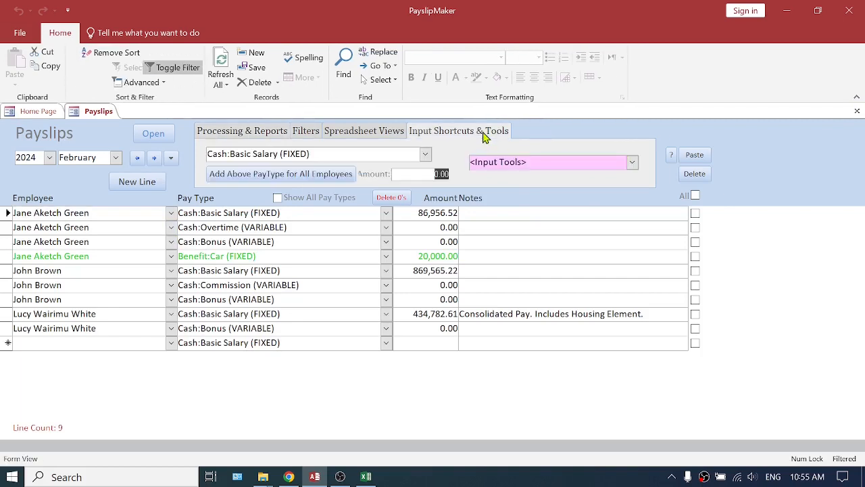
left_click(631, 163)
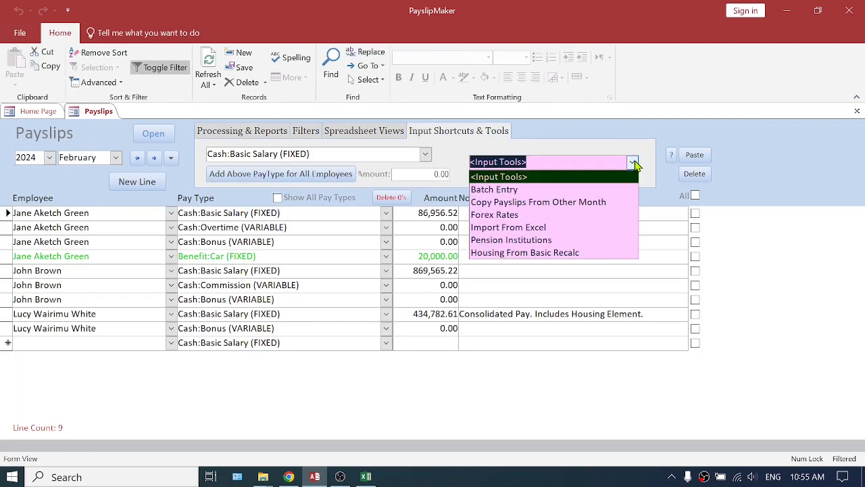
left_click(508, 230)
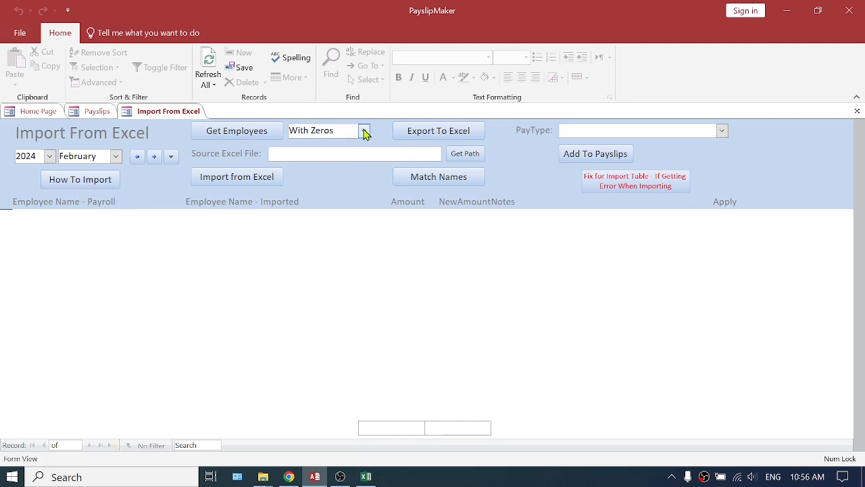
Load the employees with zero amounts and export them as an Excel Workbook (*.xlsx) named qryImportExporter in Documents.
left_click(241, 133)
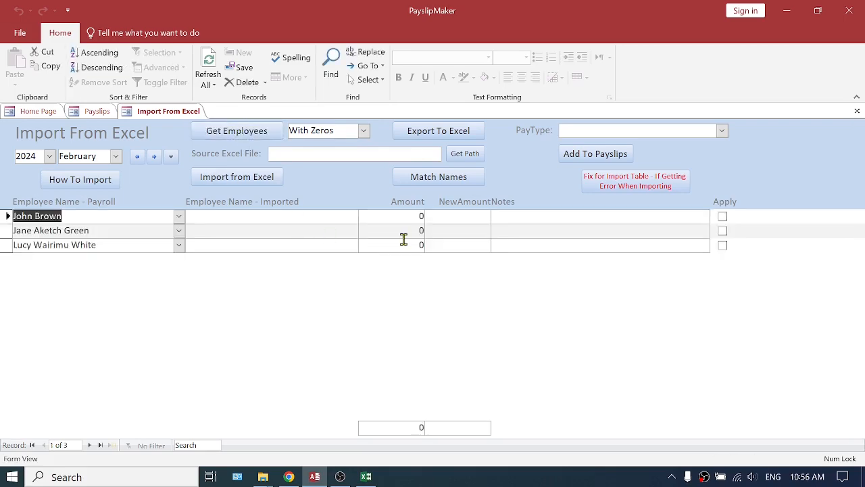
left_click(439, 131)
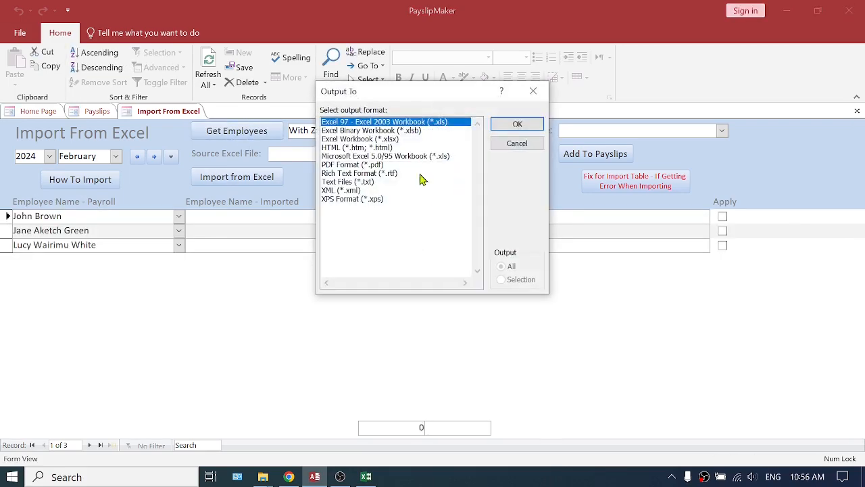
left_click(397, 139)
left_click(517, 124)
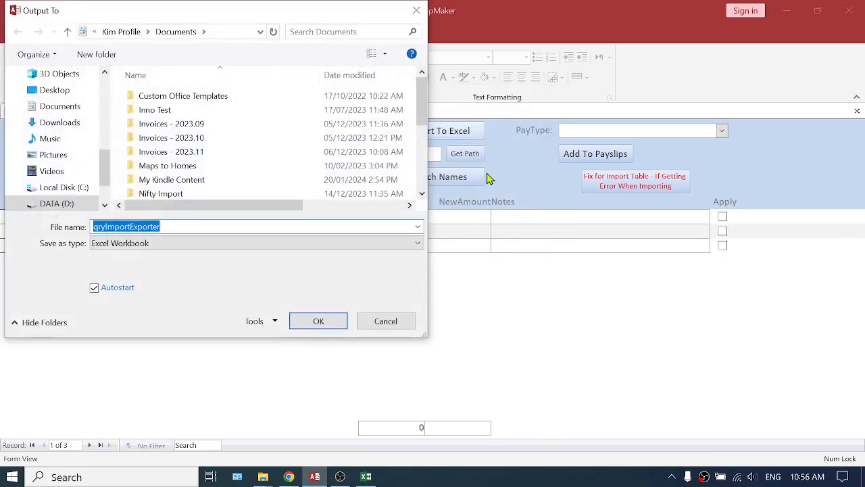
left_click(330, 325)
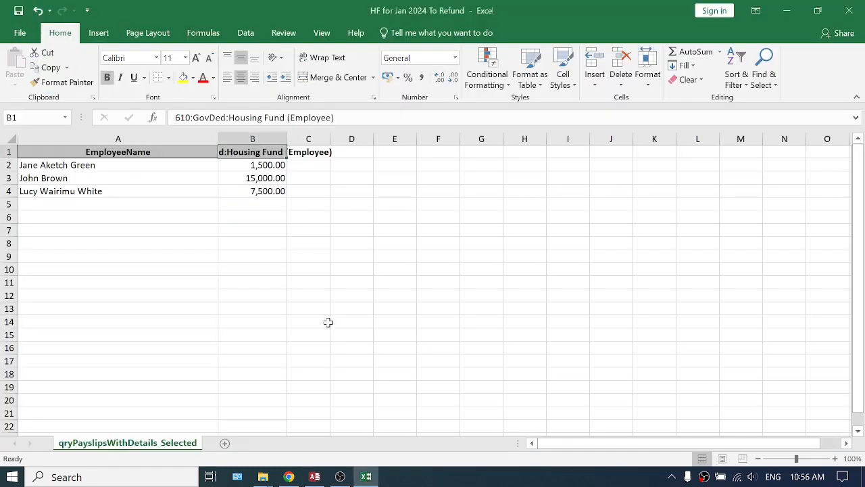
Copy the Employee, Amount, NewAmount and Notes headers from qryImportExporter over row 1 of HF for Jan 2024 To Refund and autofit column A.
key("alt+Tab")
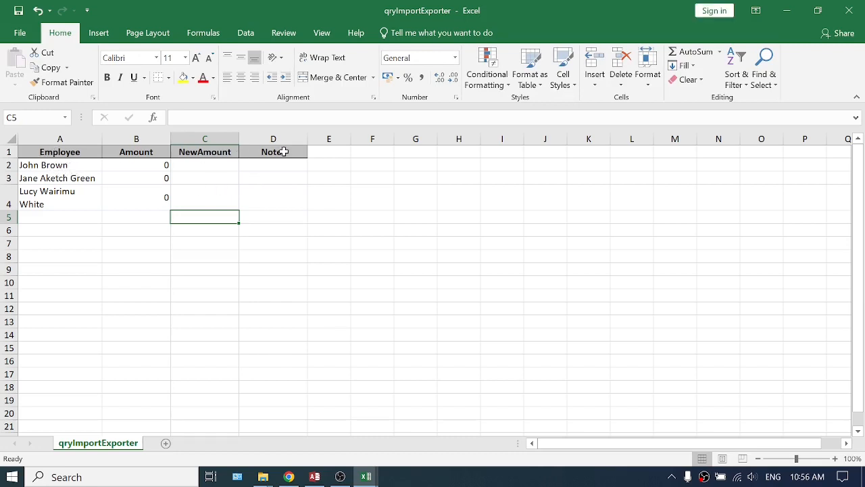
left_click_drag(63, 155, 266, 152)
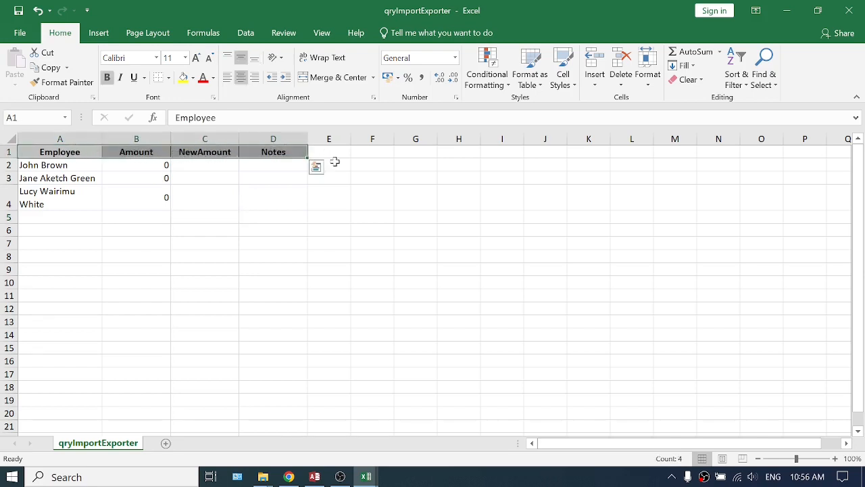
key("ctrl+c")
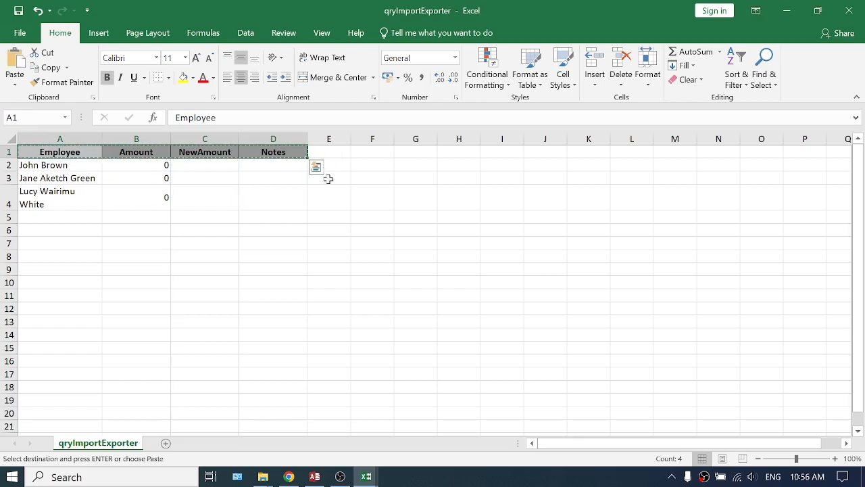
mouse_move(365, 477)
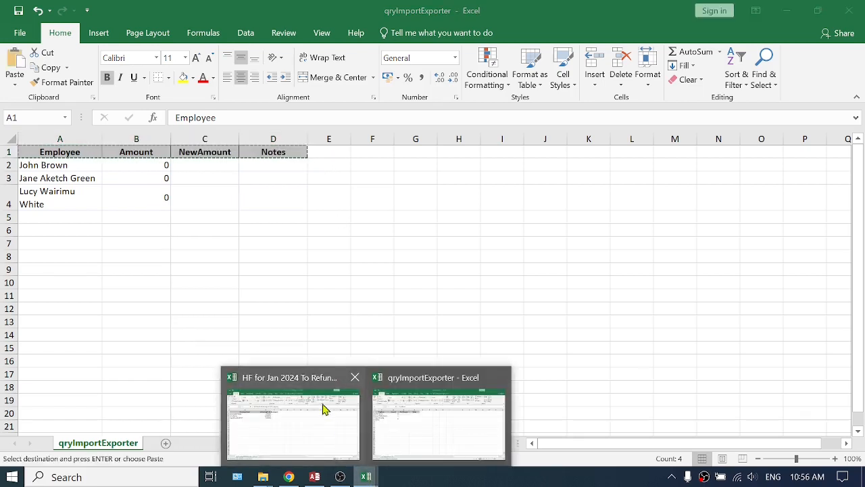
left_click(315, 377)
left_click(54, 152)
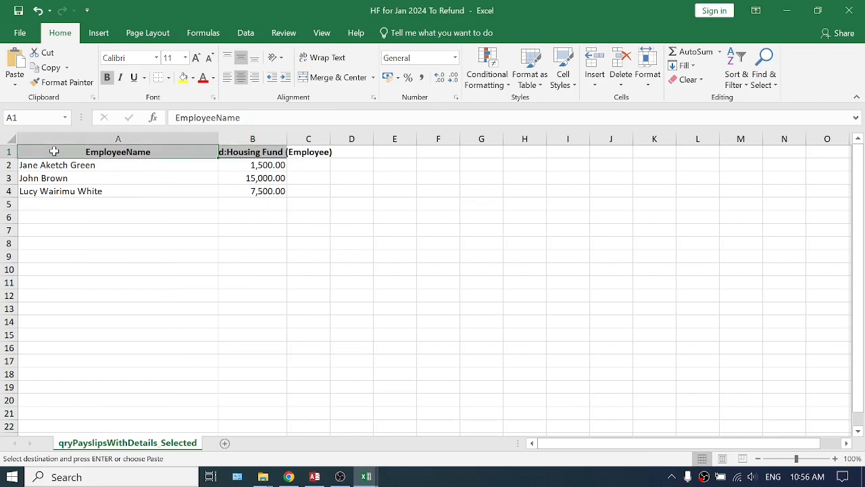
right_click(56, 153)
left_click(103, 210)
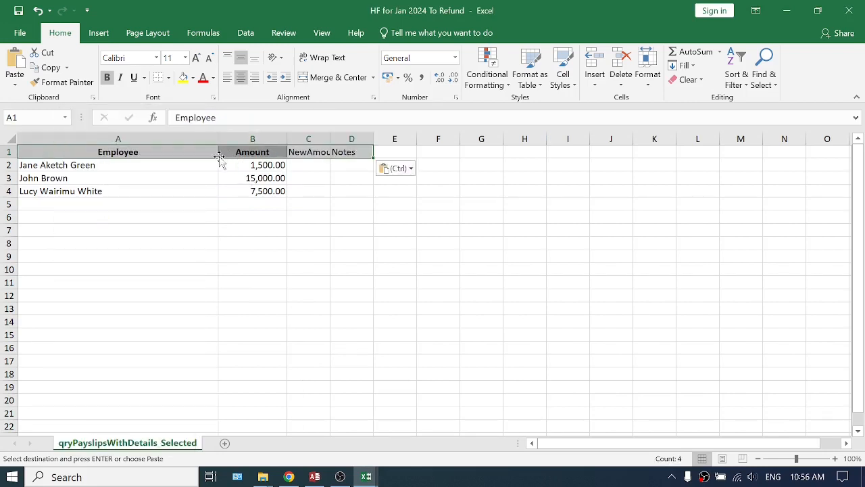
double_click(216, 137)
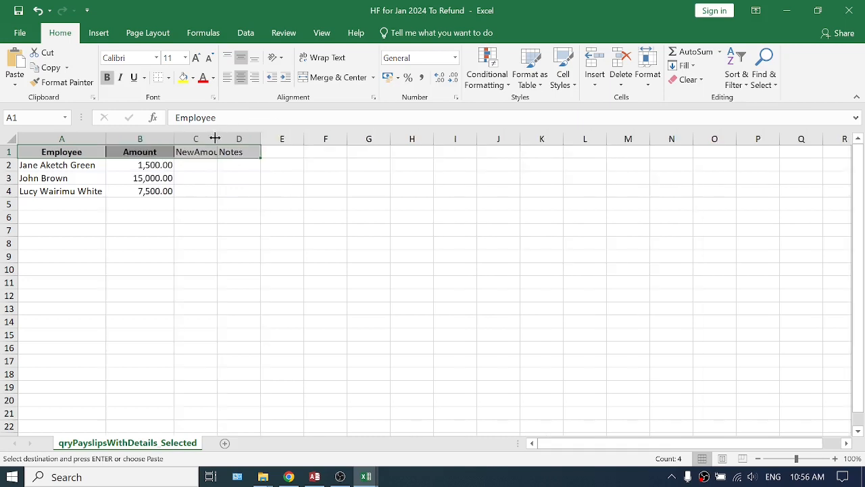
Move the three refund amounts from the Amount column to the NewAmount column, C2:C4.
left_click(152, 164)
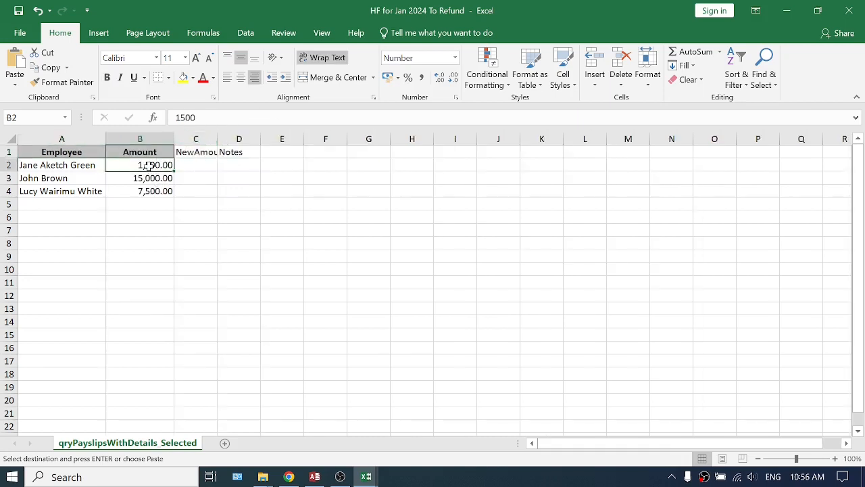
left_click_drag(147, 165, 150, 190)
key("ctrl+v")
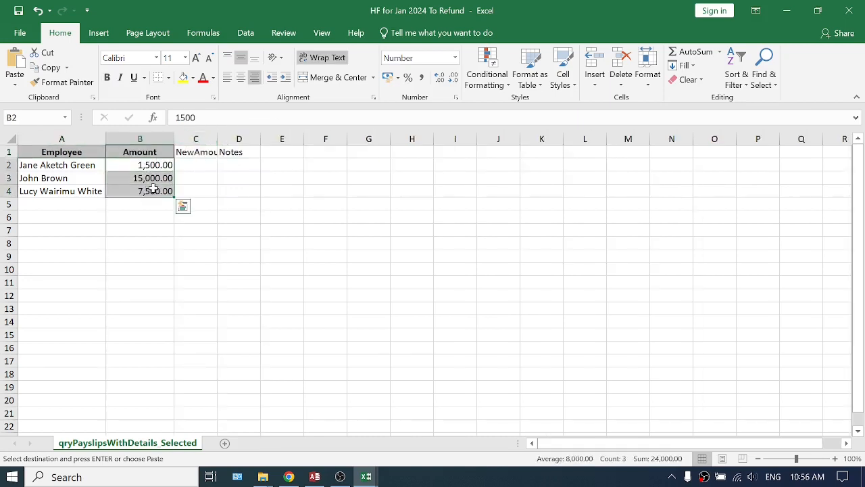
left_click(195, 165)
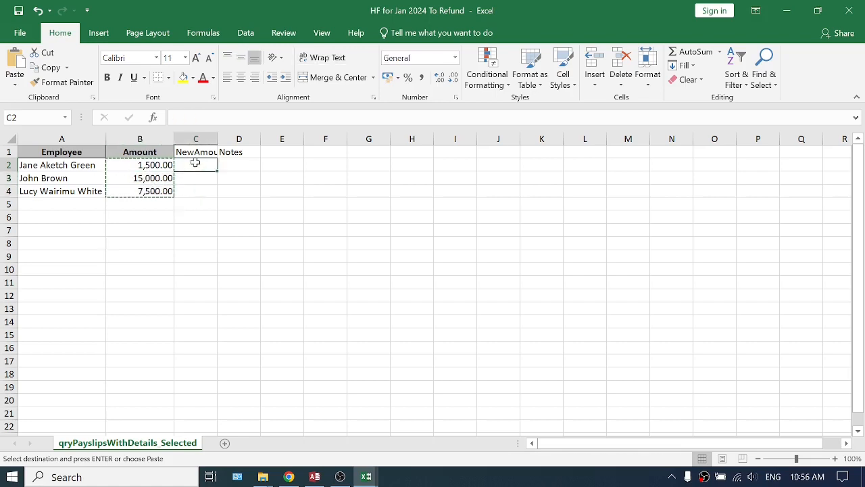
key("ctrl+v")
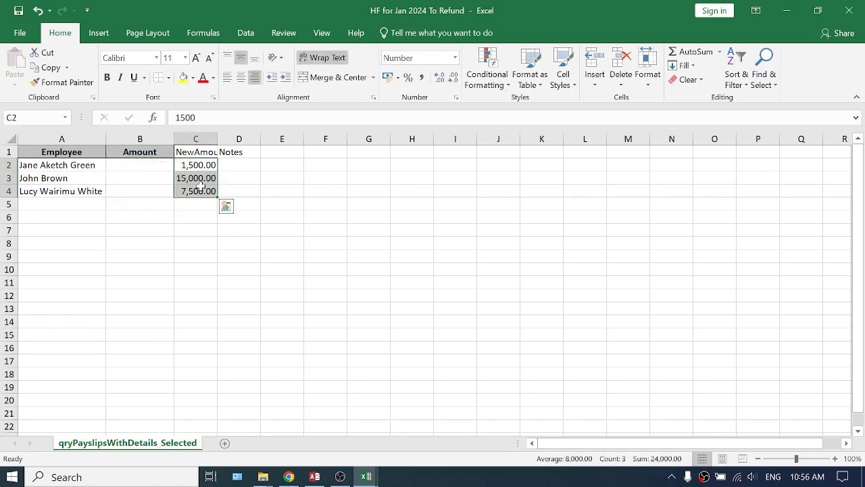
Enter the note "Jan 2024 House Levy Refund" in D2 and copy it to D3:D4.
left_click(231, 165)
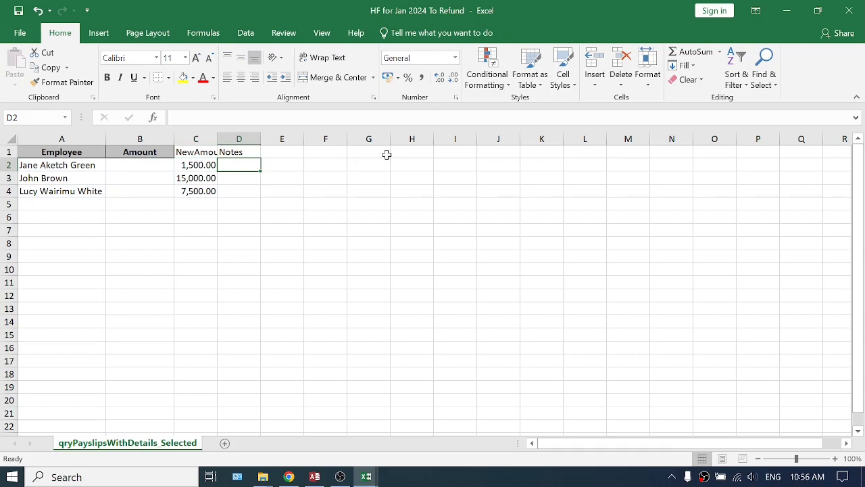
type("Jan 2024 House")
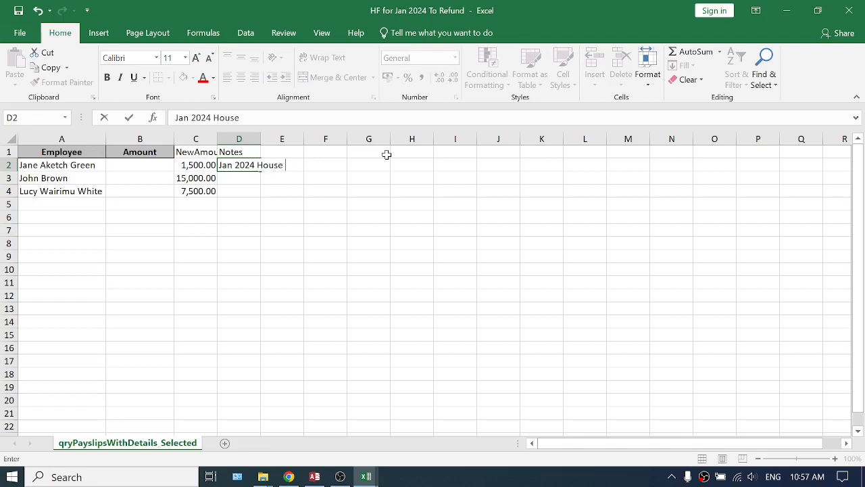
type("Levy Refund")
key("Return")
key("Up")
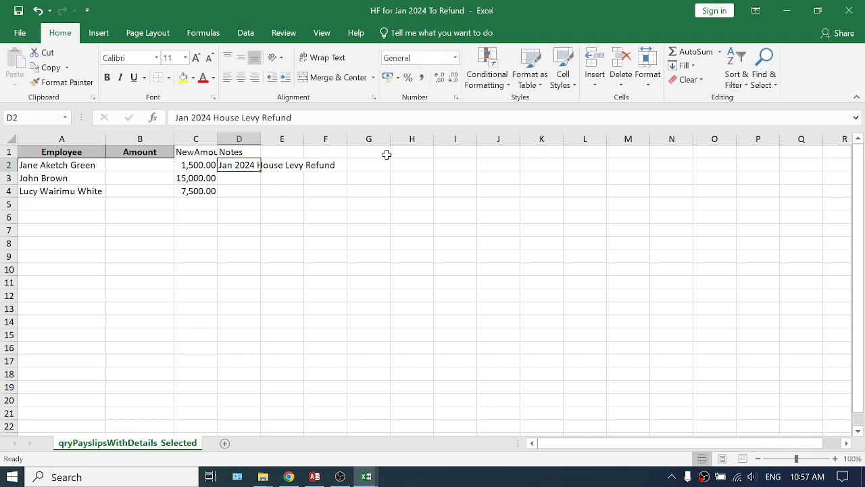
key("ctrl+c")
key("Down")
key("shift+Down")
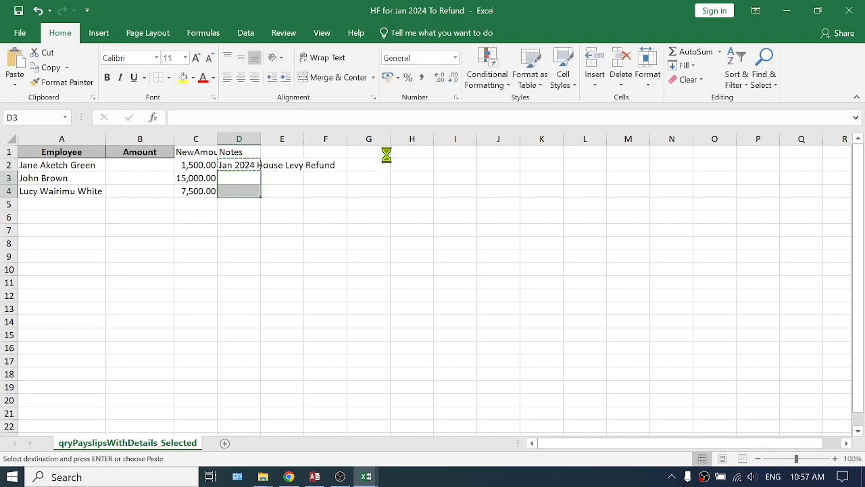
key("Return")
left_click(203, 230)
left_click(210, 253)
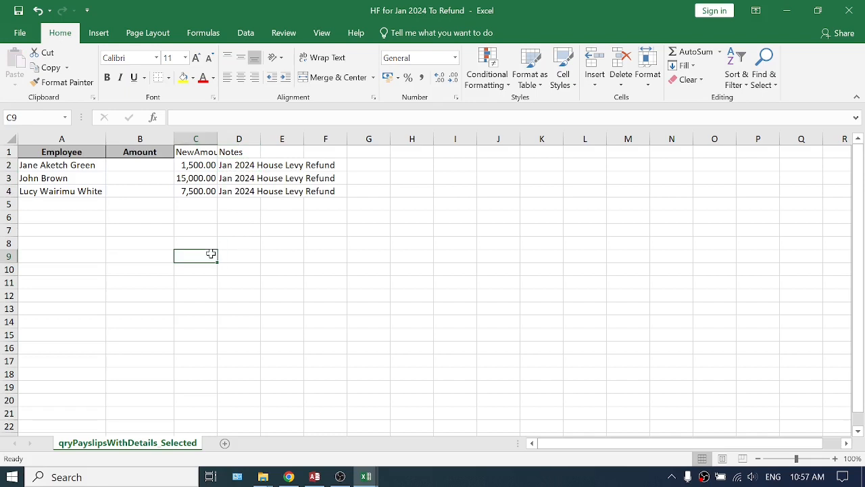
Save the HF for Jan 2024 To Refund workbook and close both open workbooks.
left_click(135, 164)
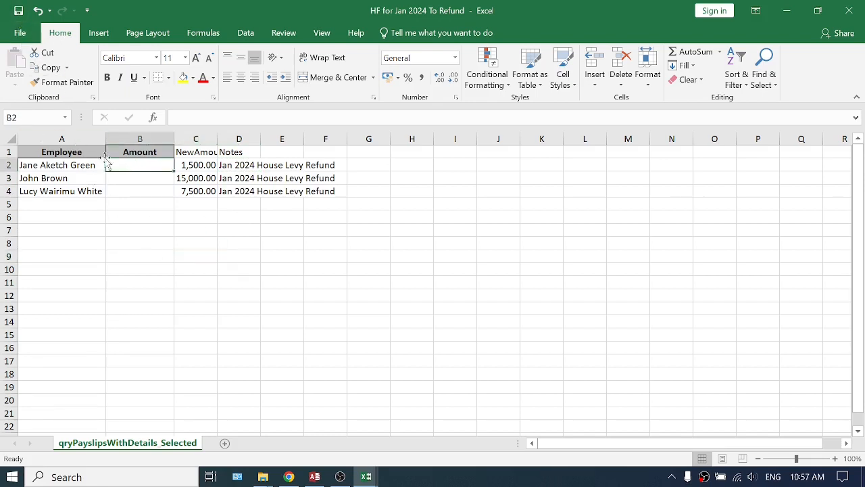
left_click(18, 11)
left_click(849, 11)
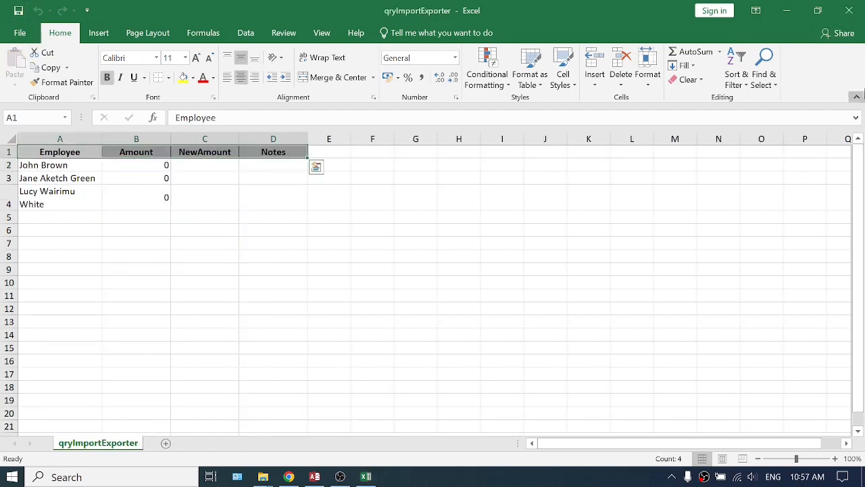
left_click(849, 10)
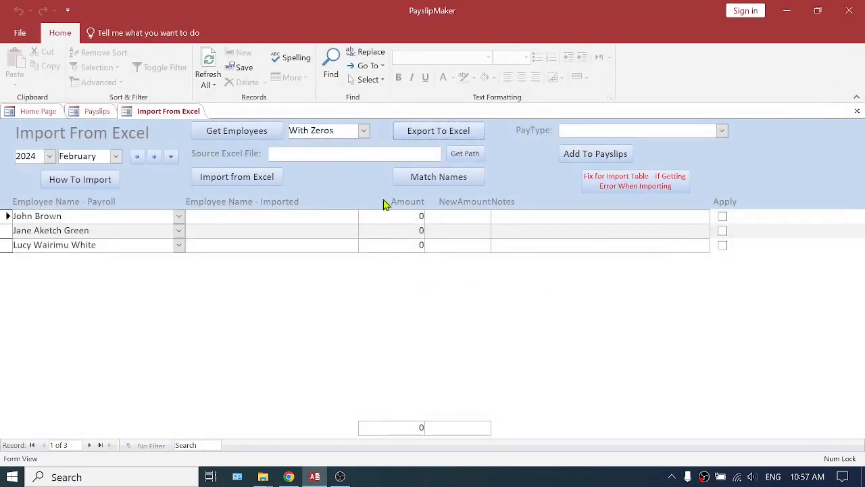
Choose HF for Jan 2024 To Refund from the Documents folder as the source Excel file.
left_click(465, 154)
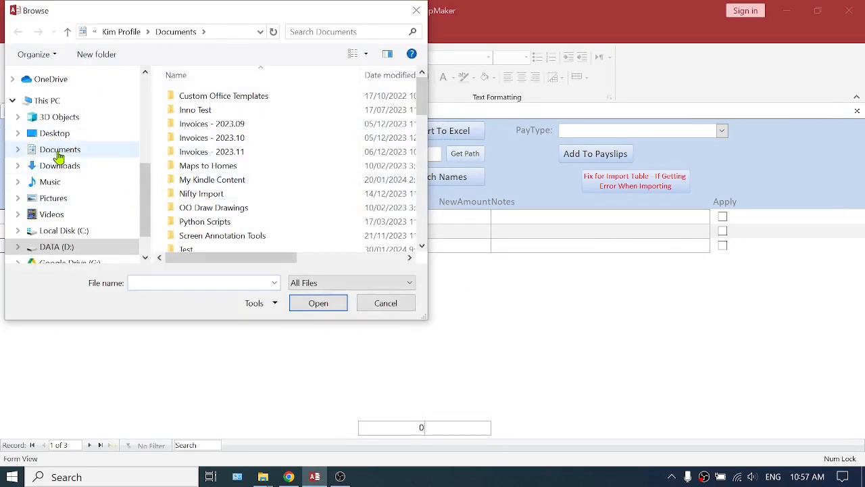
left_click(58, 150)
scroll(297, 141, "down", 4)
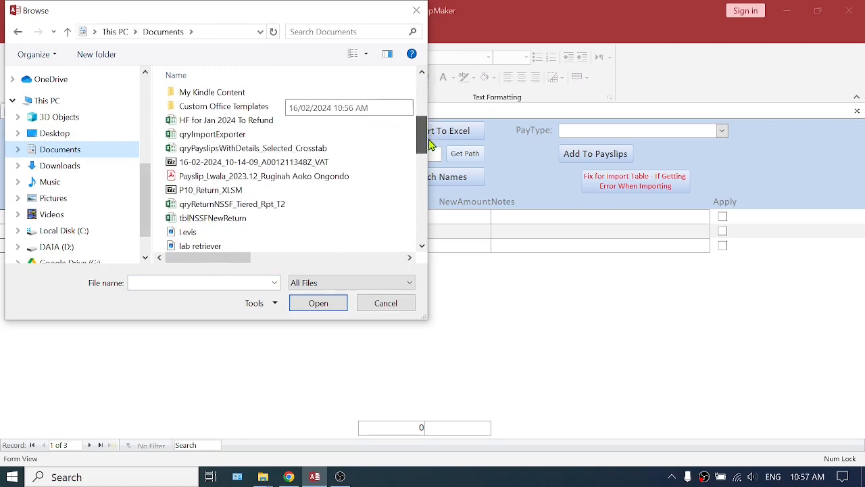
left_click(262, 121)
left_click(318, 303)
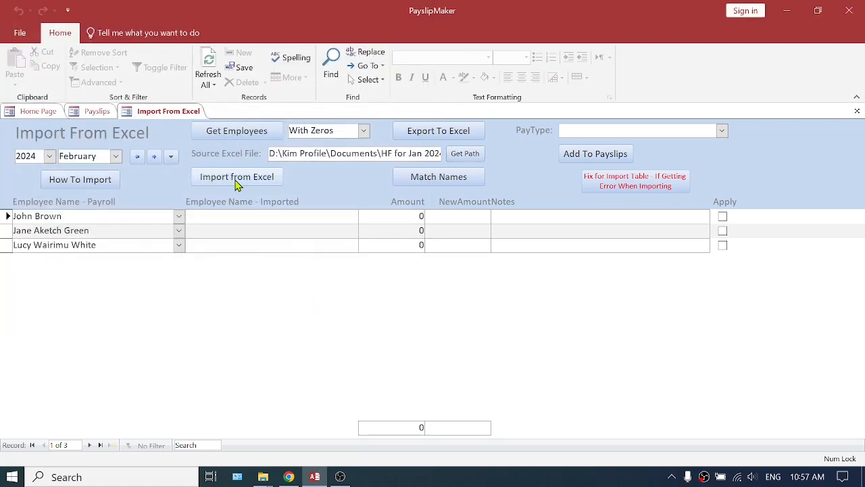
Try to import the selected Excel file's data into the February 2024 import list, choosing to proceed anyway.
left_click(236, 178)
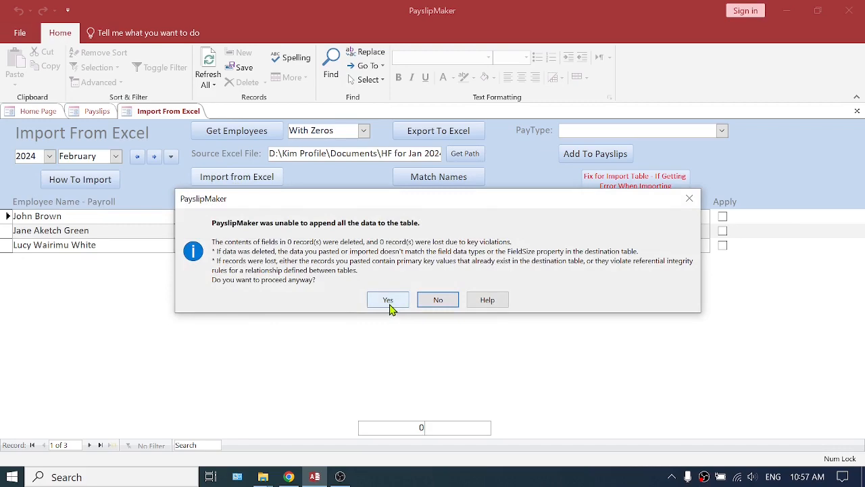
left_click(388, 300)
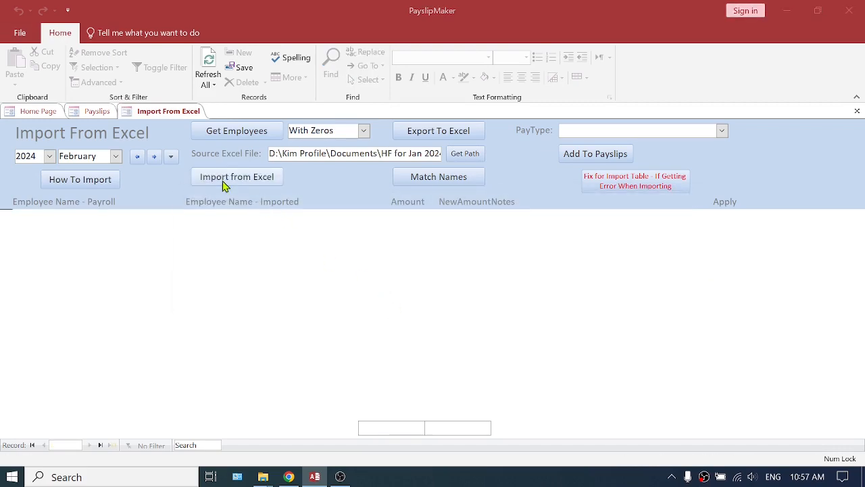
left_click(223, 182)
left_click(388, 299)
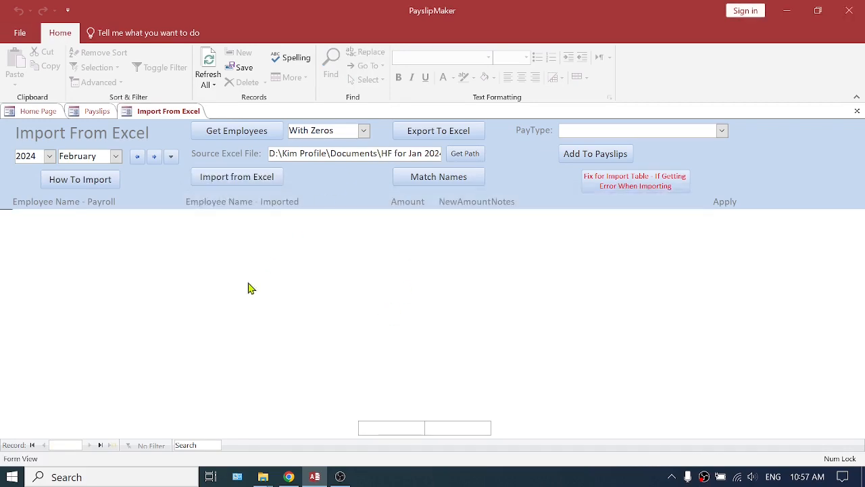
Reopen the HF for Jan 2024 To Refund workbook from the Documents folder in File Explorer.
mouse_move(263, 476)
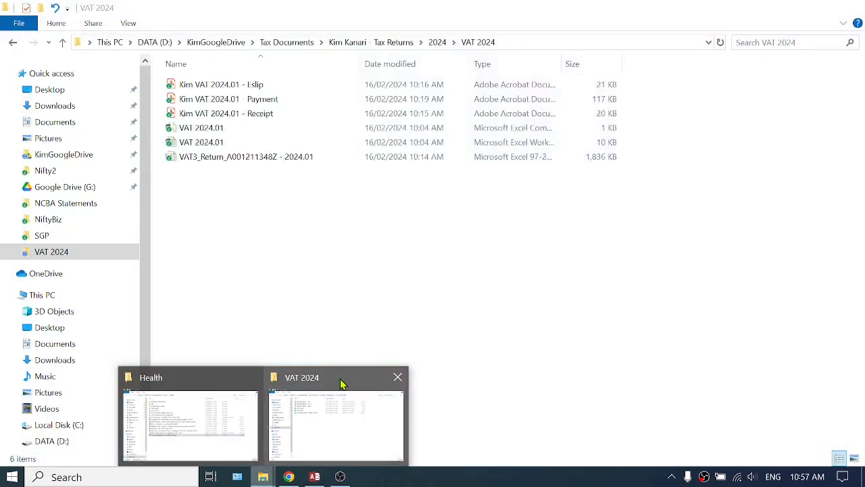
left_click(343, 382)
left_click(56, 124)
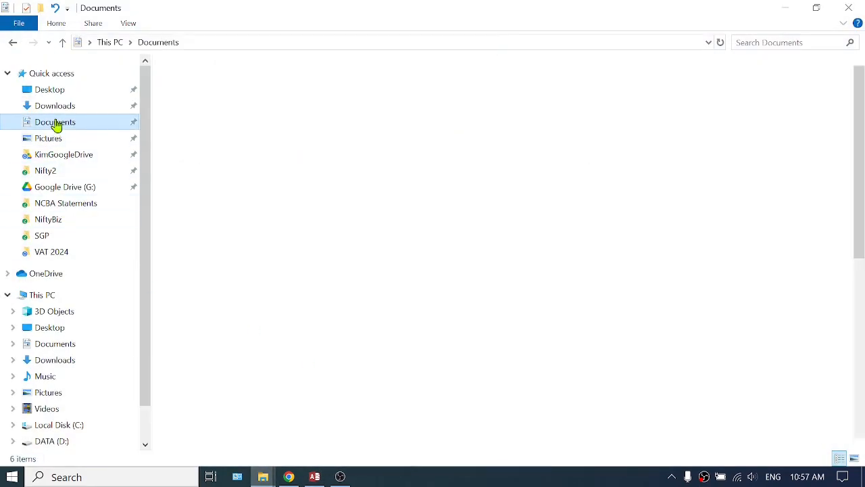
scroll(254, 325, "down", 8)
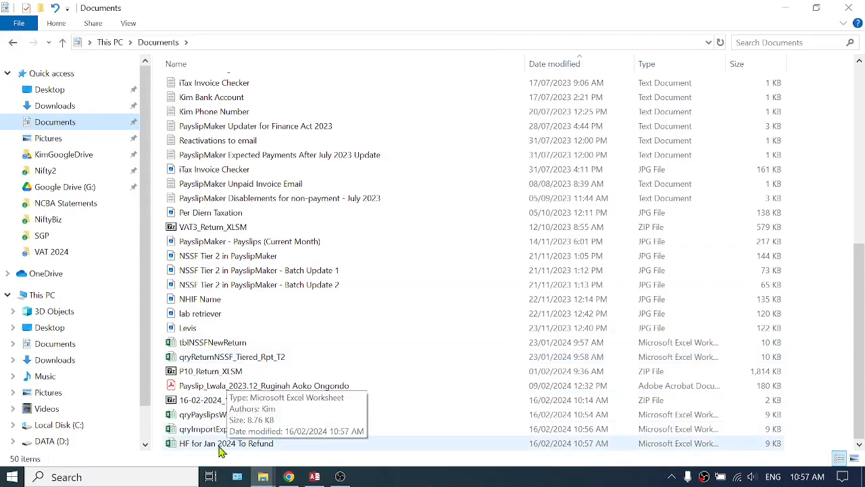
double_click(225, 444)
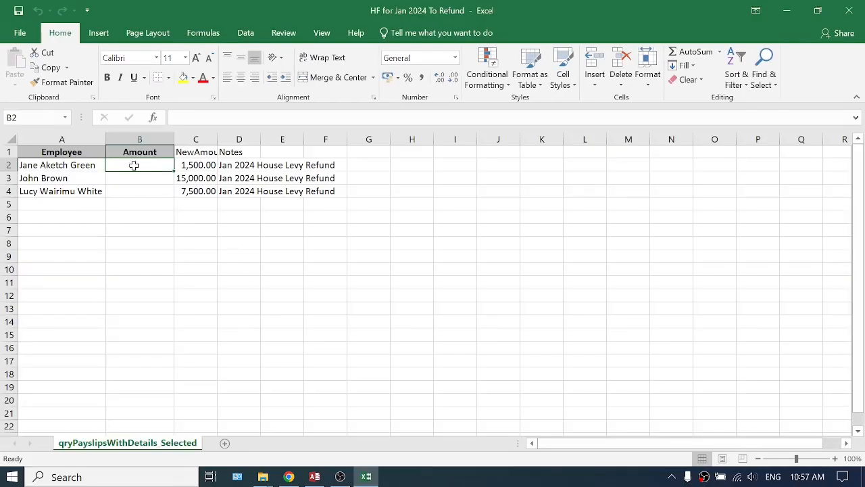
Fill the Amount column with 0 for all three employees, B2:B4, and close the workbook with the changes saved.
type("0")
key("Up")
key("Down")
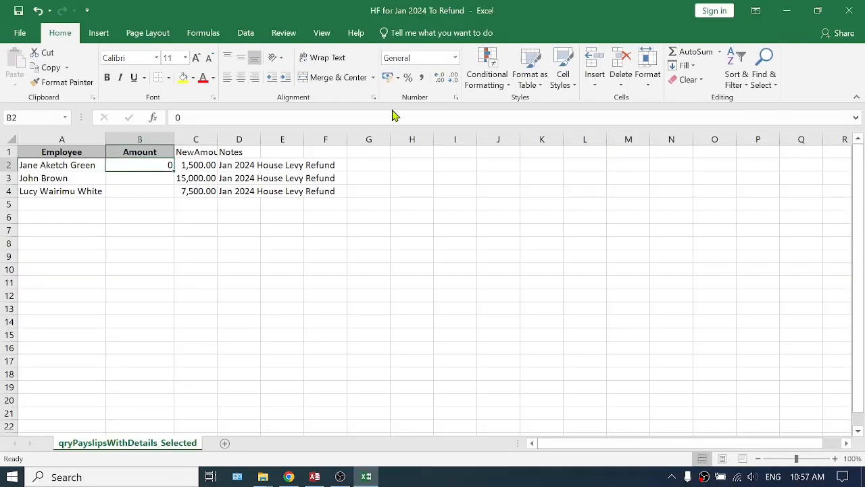
key("ctrl+c")
key("Down")
key("shift+Down")
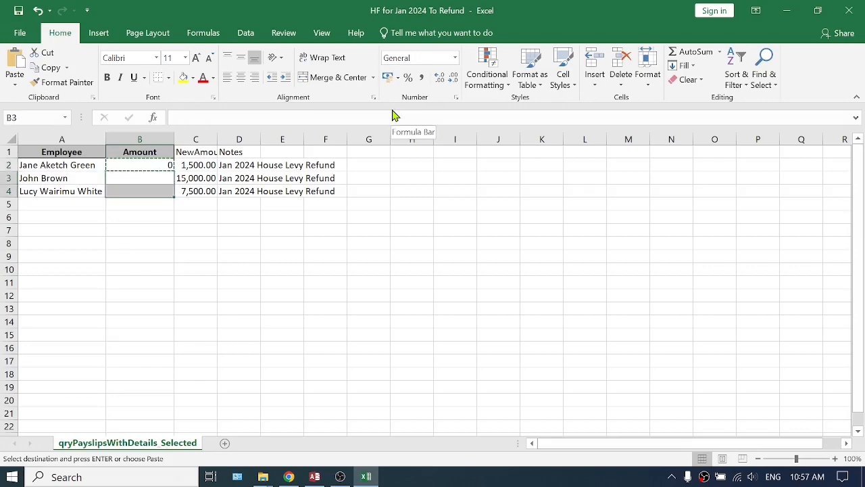
key("ctrl+v")
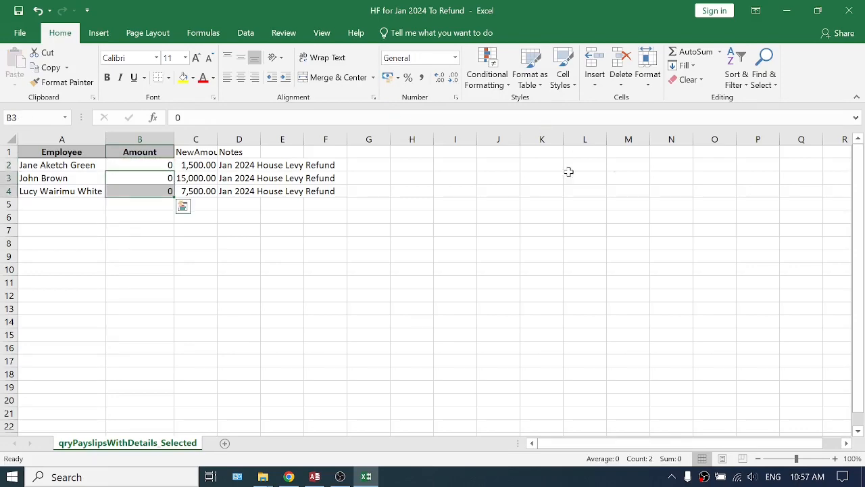
left_click(848, 10)
left_click(376, 257)
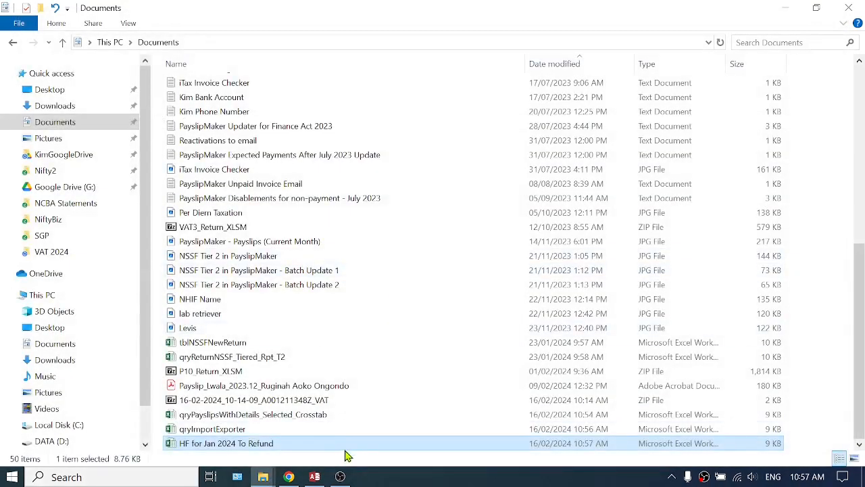
Switch to PayslipMaker and import the corrected HF for Jan 2024 To Refund data.
left_click(316, 476)
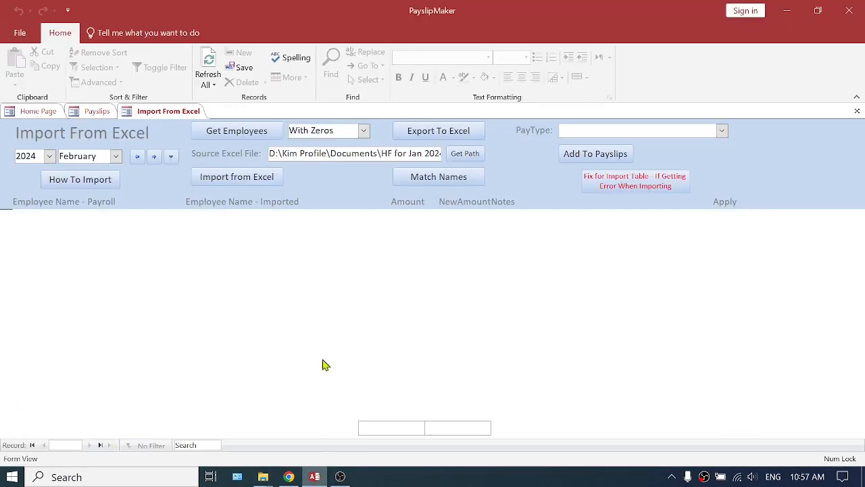
left_click(237, 178)
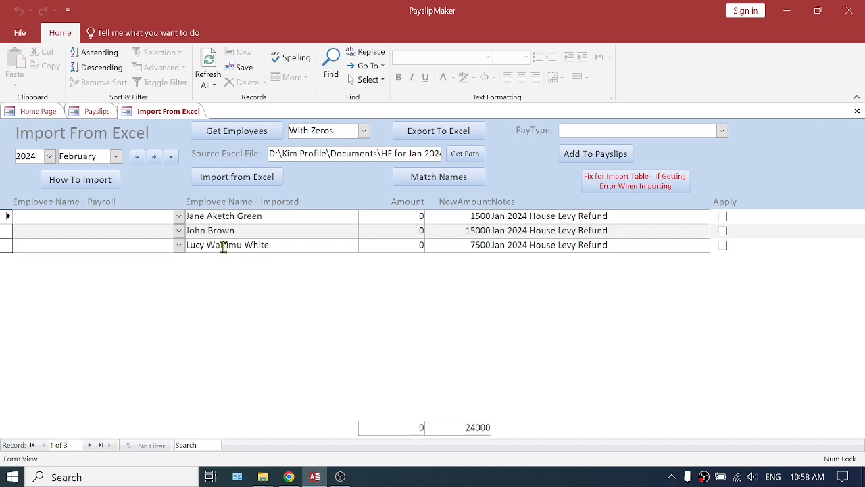
Match the imported employee names to the payroll names and check the matched pairs.
left_click(444, 181)
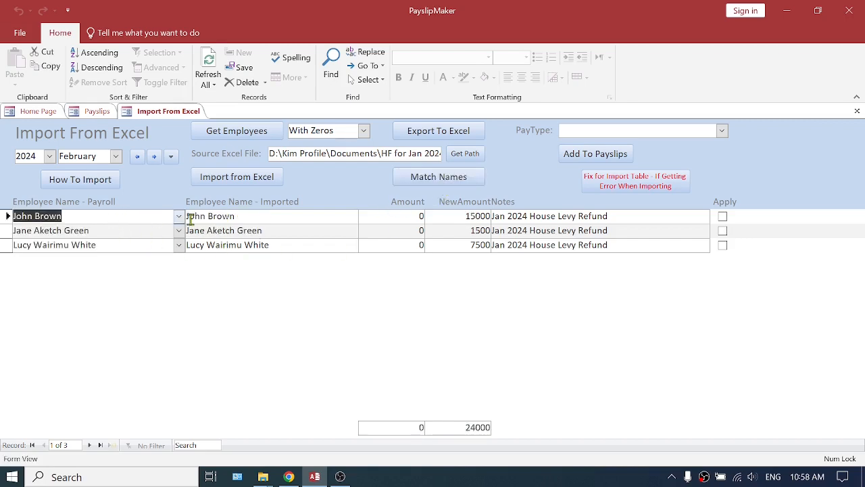
left_click(127, 219)
left_click_drag(127, 219, 11, 216)
left_click_drag(114, 231, 12, 231)
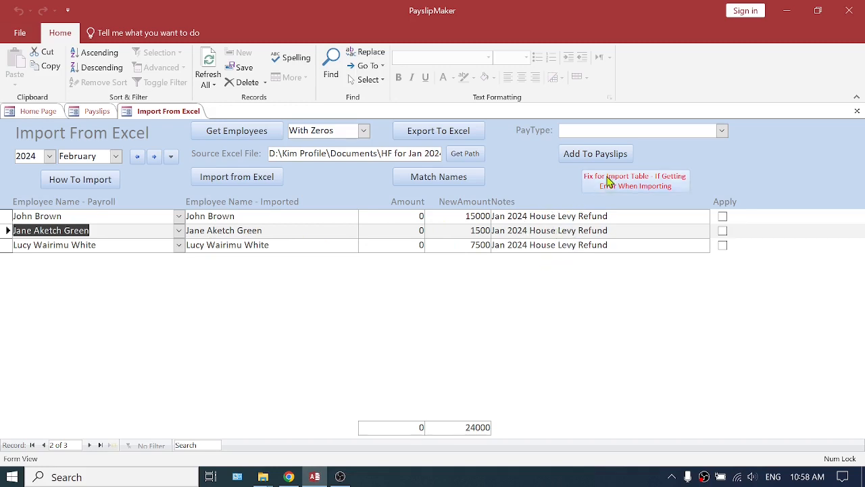
Add the imported amounts to the February 2024 payslips under the UnTaxed:Reimbursement (VARIABLE) pay type, confirming the update.
left_click(722, 131)
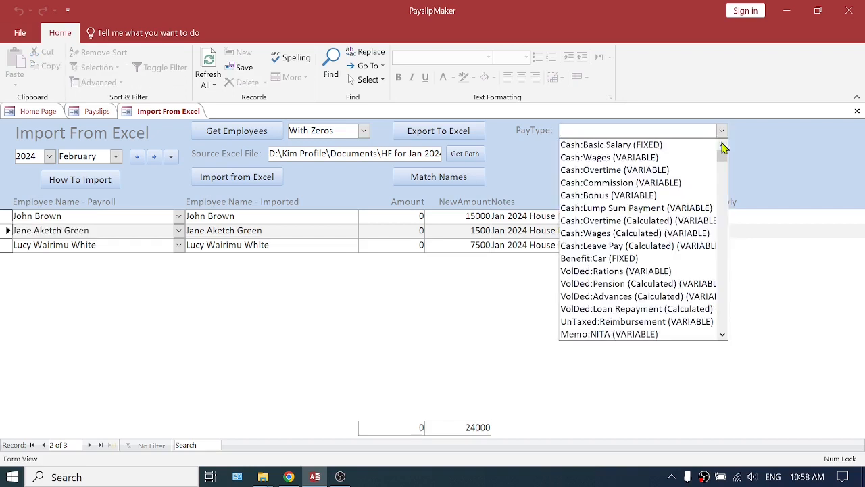
mouse_move(724, 156)
left_mouse_down()
mouse_move(730, 247)
mouse_move(732, 155)
left_mouse_up()
left_click(612, 328)
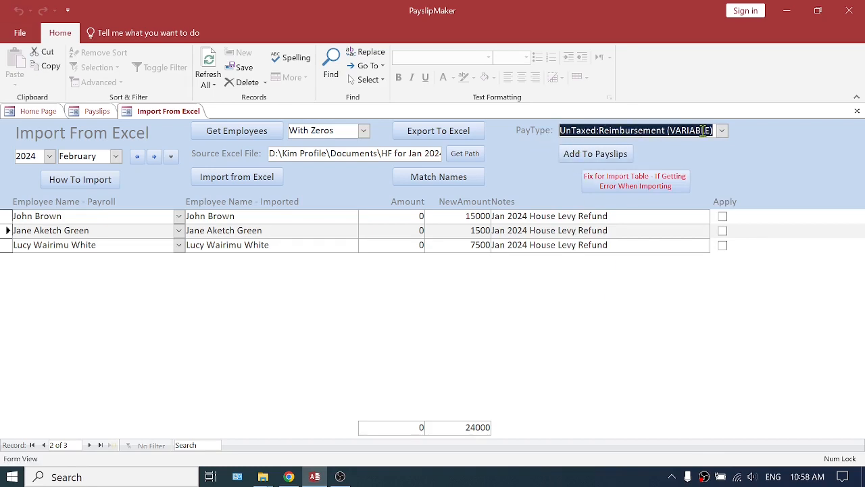
left_click(603, 158)
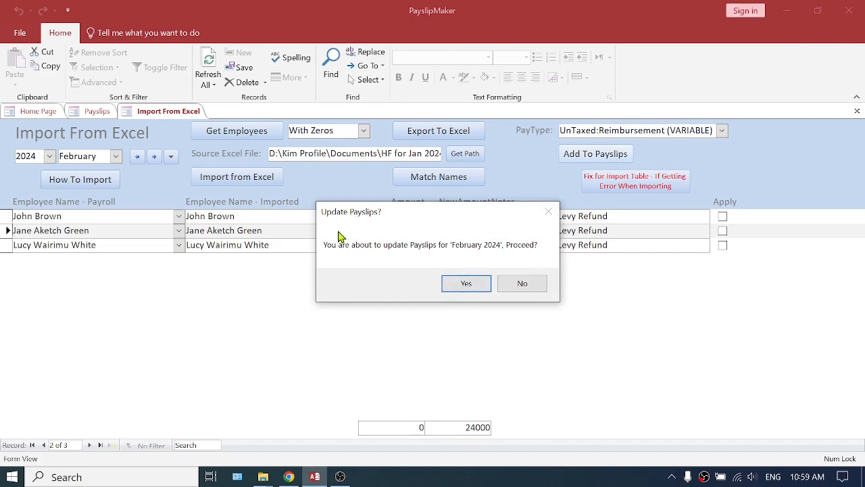
left_click(466, 284)
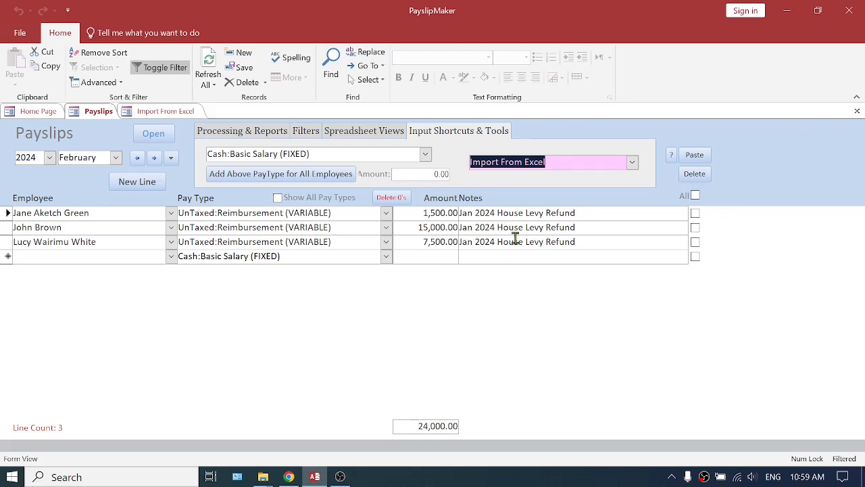
Turn off all payslip filters and check the House Levy refund amounts among the full list of February lines.
left_click(311, 134)
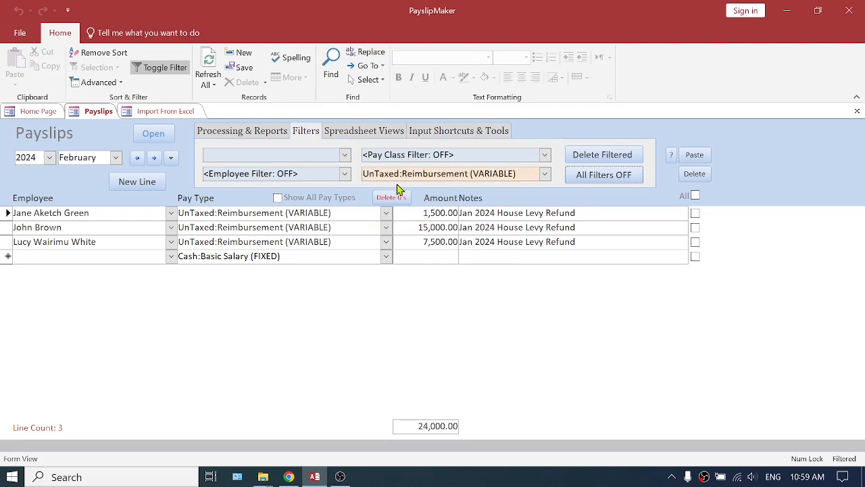
left_click(603, 175)
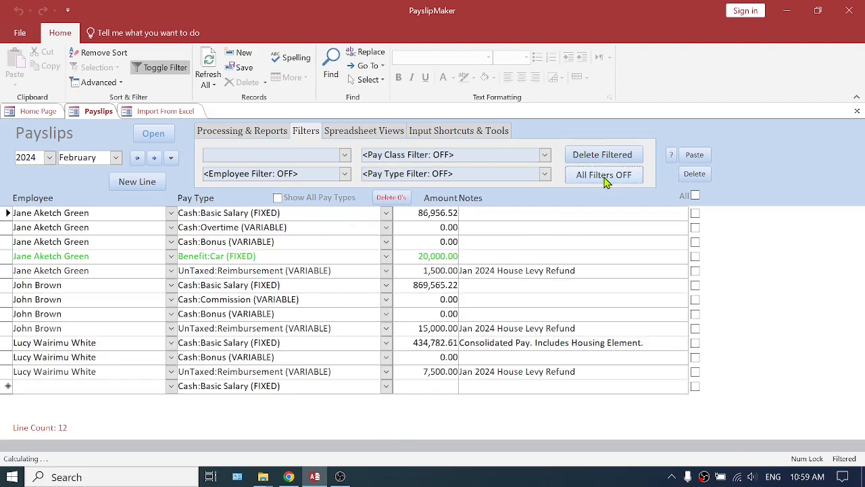
left_click(416, 272)
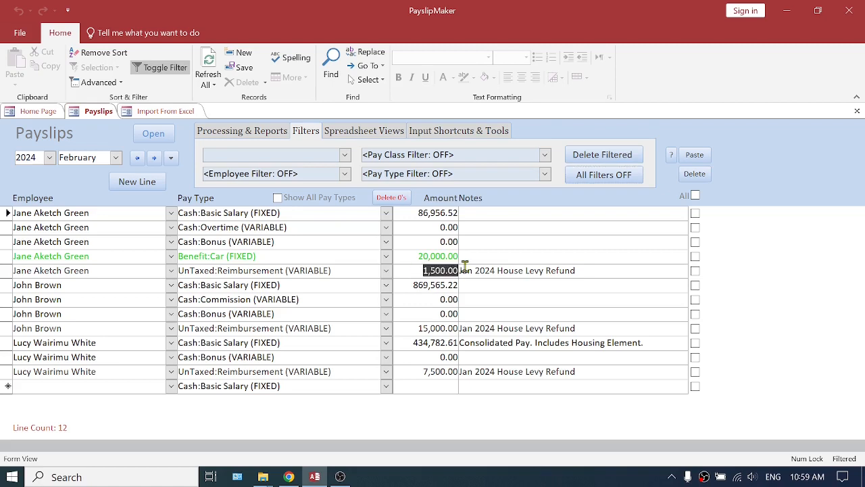
left_click(415, 371)
Process the February 2024 payslips and dismiss the completion message.
left_click(242, 133)
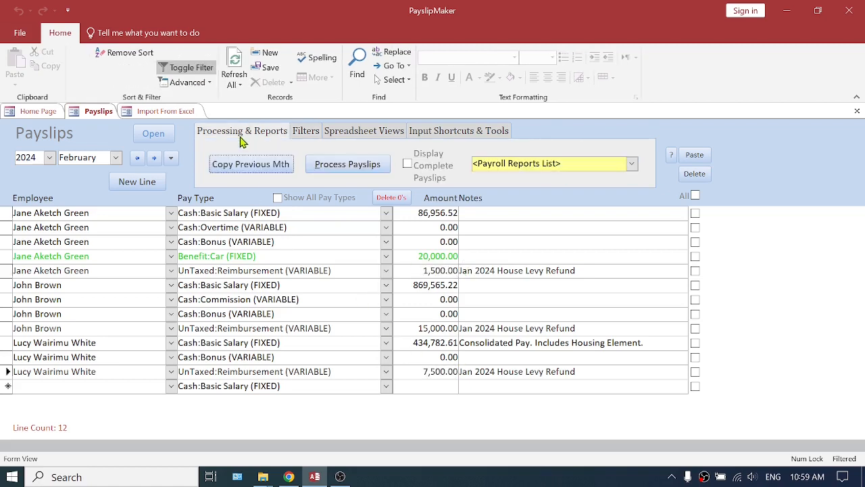
left_click(352, 168)
key("Return")
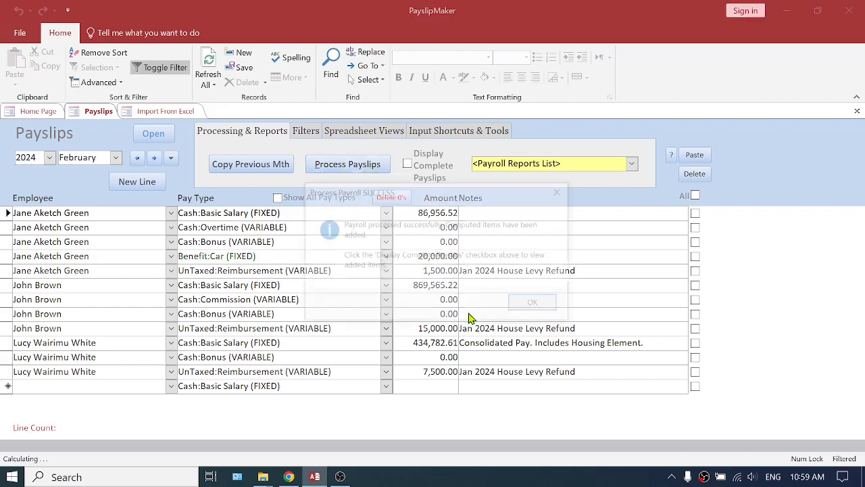
left_click(533, 302)
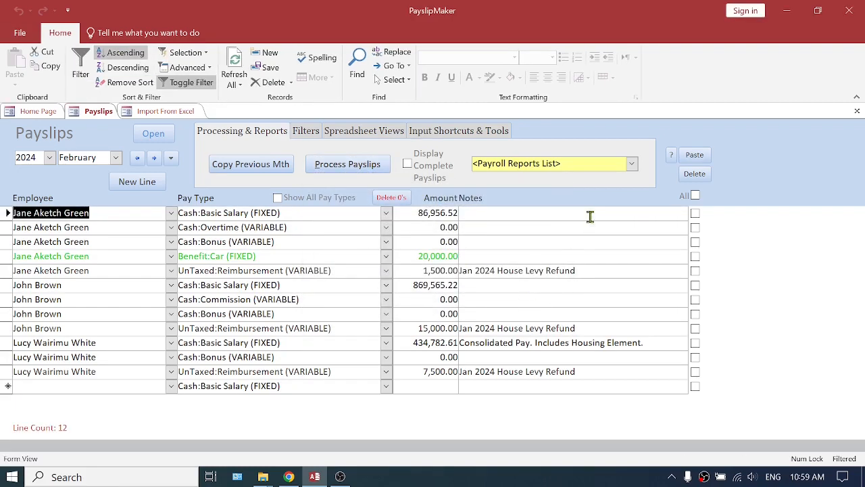
Preview the Summary - Fixed & Variable payroll report, zoom in on its pay columns, and close it.
left_click(632, 163)
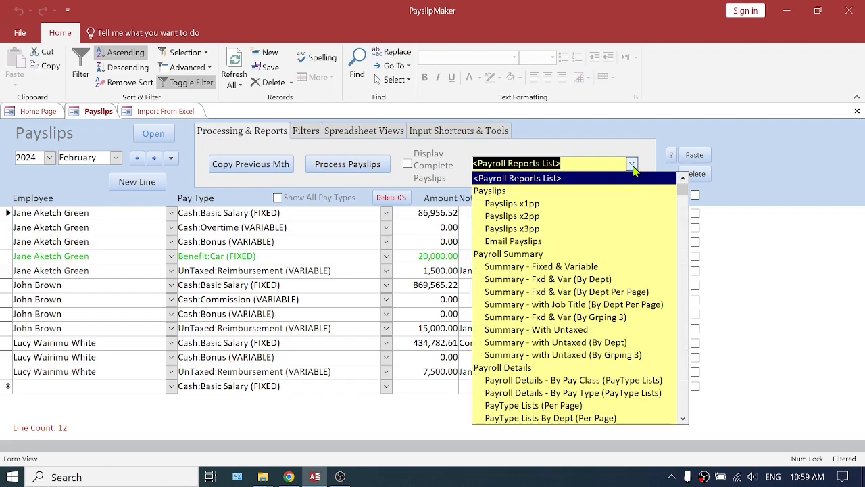
left_click(595, 268)
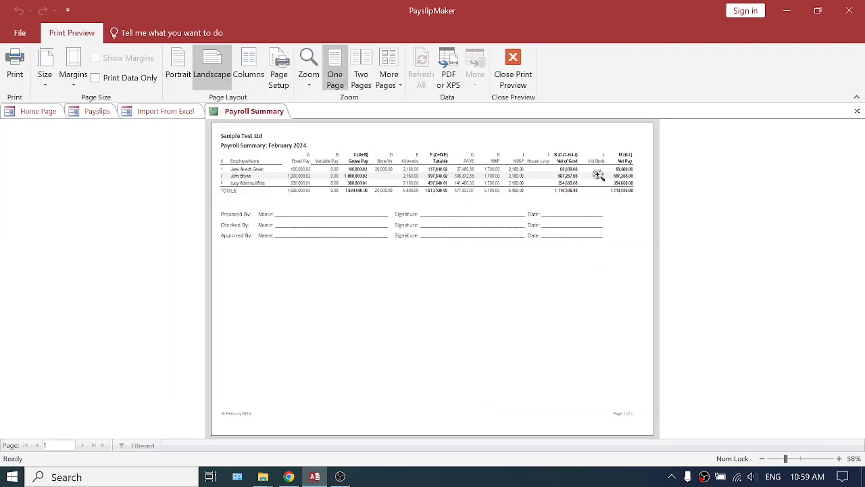
left_click(598, 175)
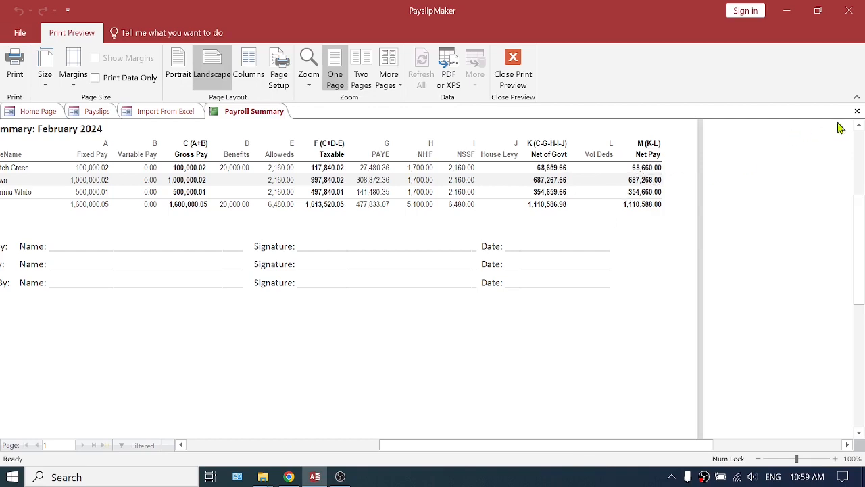
left_click(856, 111)
Preview the Summary - With Untaxed payroll report, examine its UnTaxed and Net+UnTaxed columns, and close it.
left_click(631, 163)
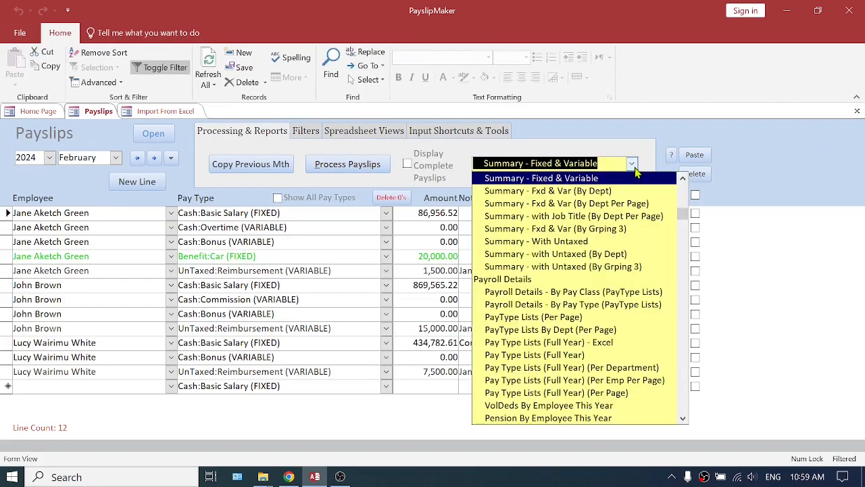
left_click(564, 243)
left_click(607, 187)
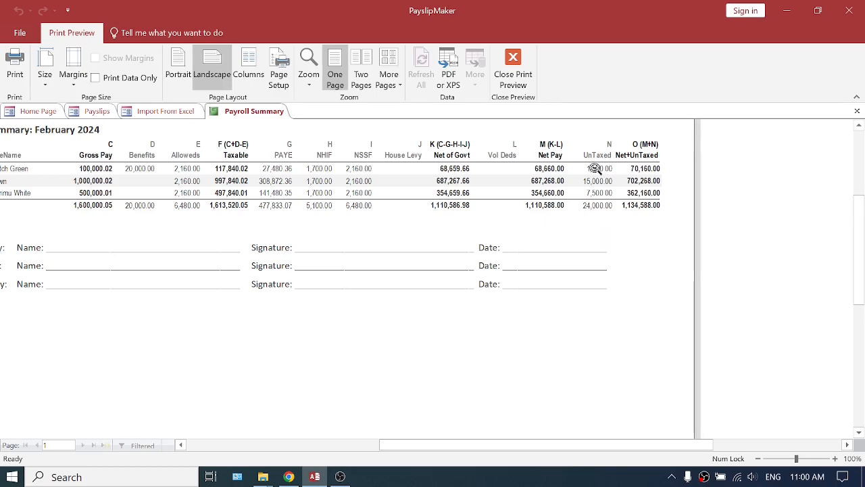
left_click(856, 111)
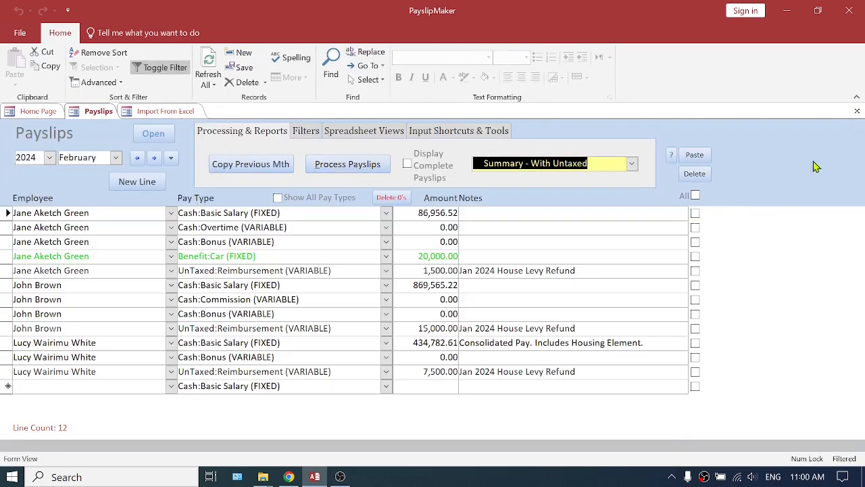